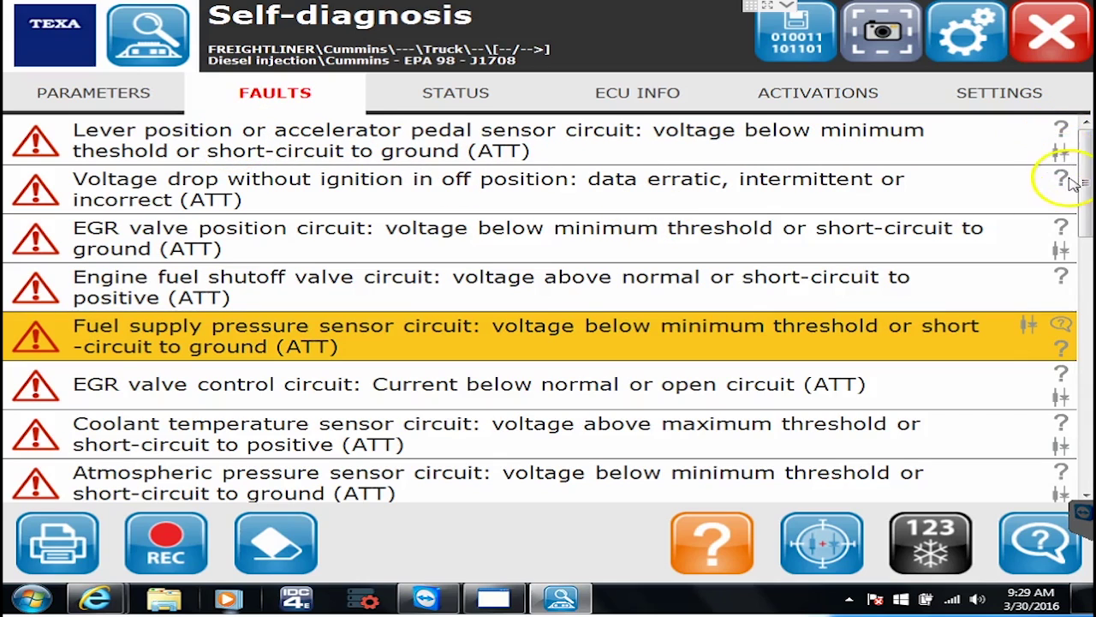
Select the Voltage drop, EGR valve position and fuel supply pressure sensor faults in turn
left_click(757, 193)
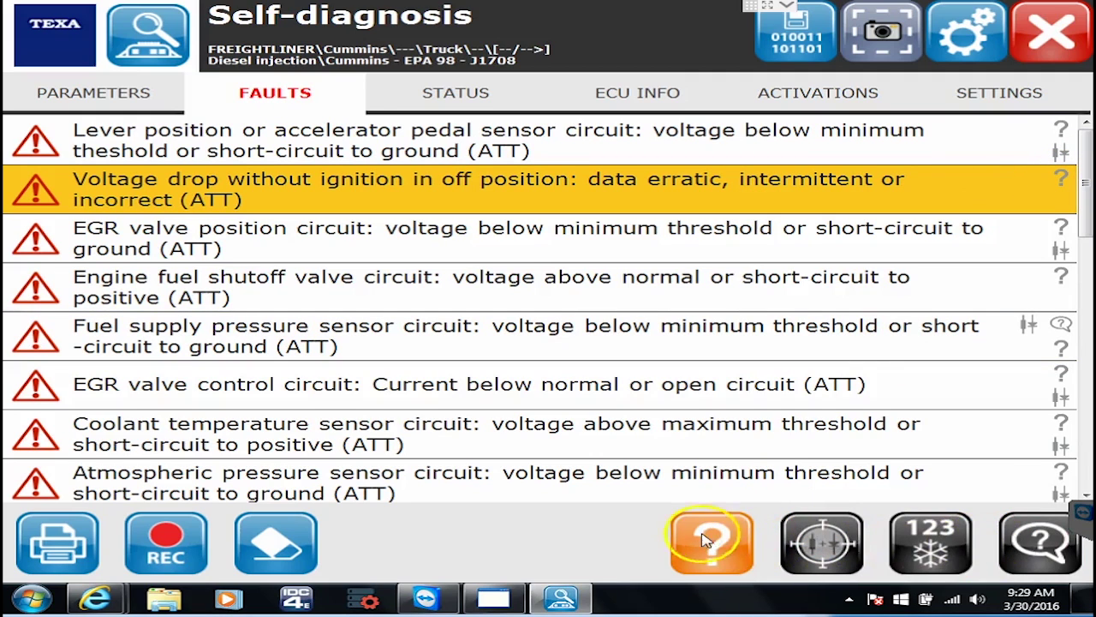
left_click(993, 248)
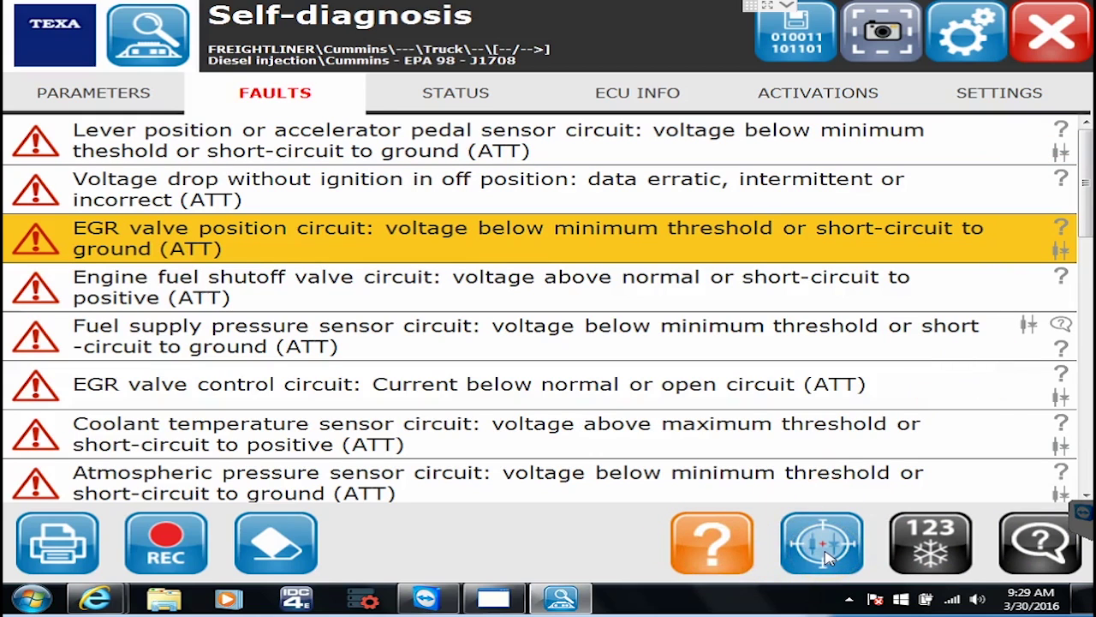
left_click(882, 332)
left_click(733, 535)
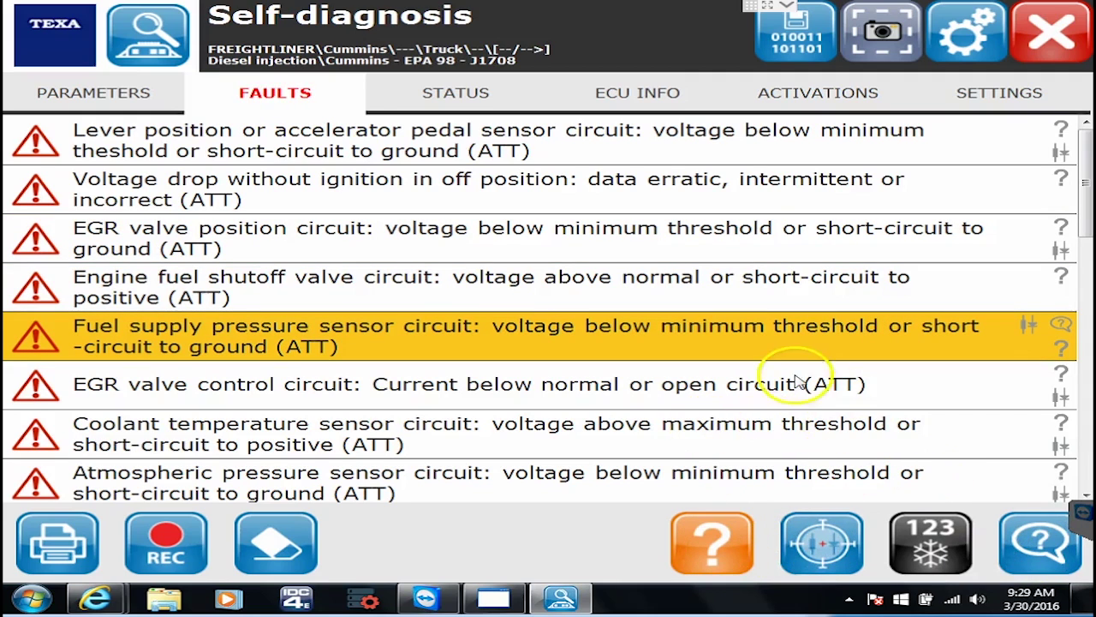
Check Solved Problems for the fuel supply pressure fault, which reports no subscription
left_click(710, 550)
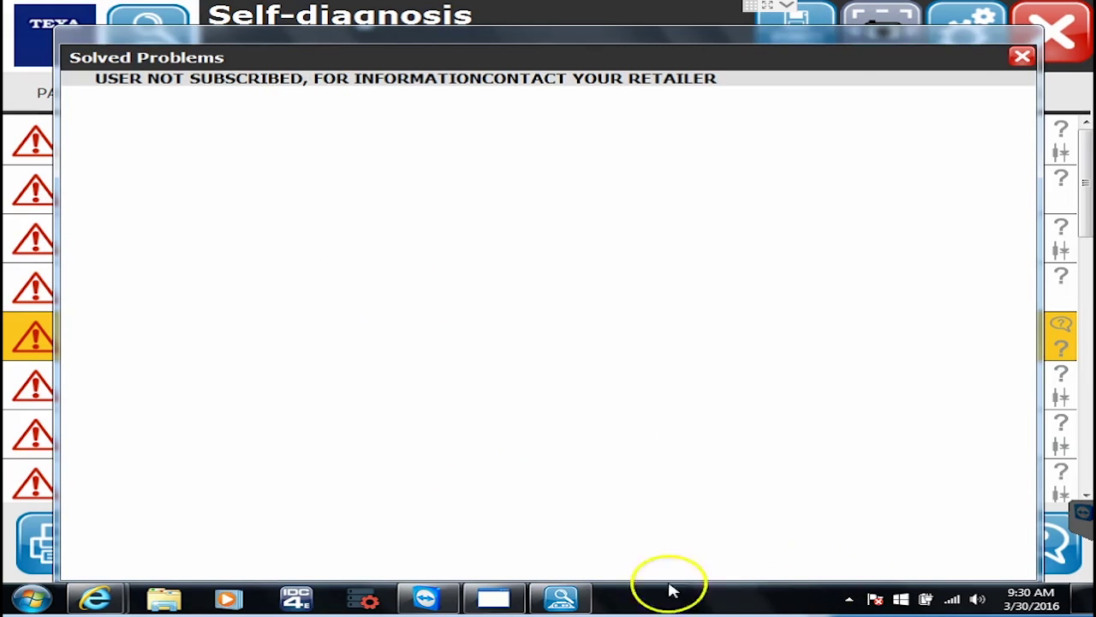
Close Solved Problems and read the fuel fault's help, noting the engine power decrease
left_click(1023, 57)
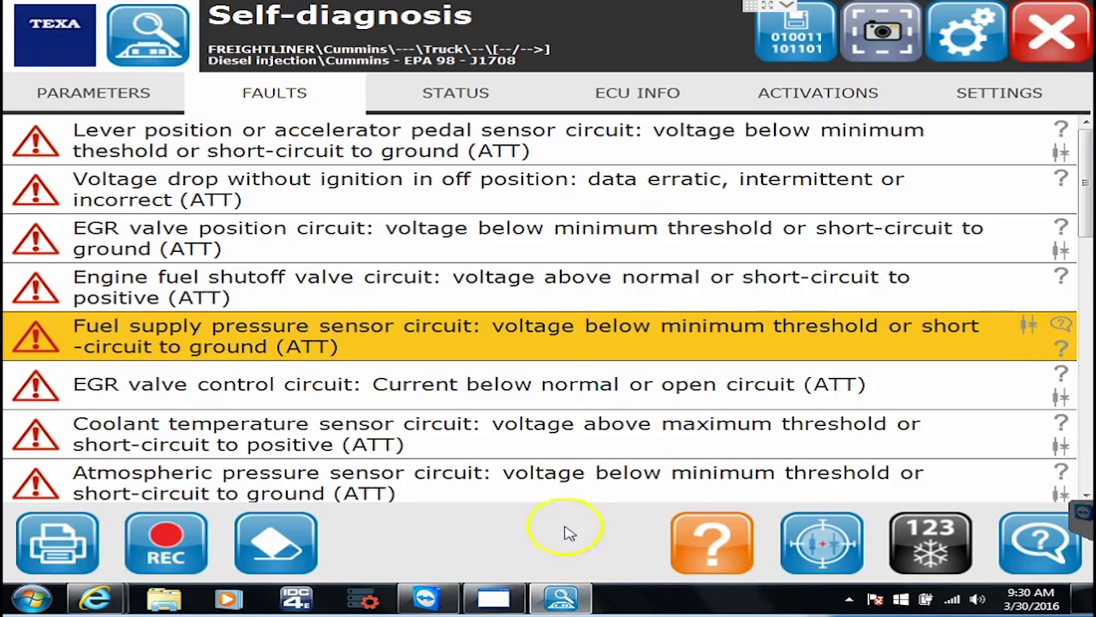
left_click(1046, 552)
left_click(1046, 552)
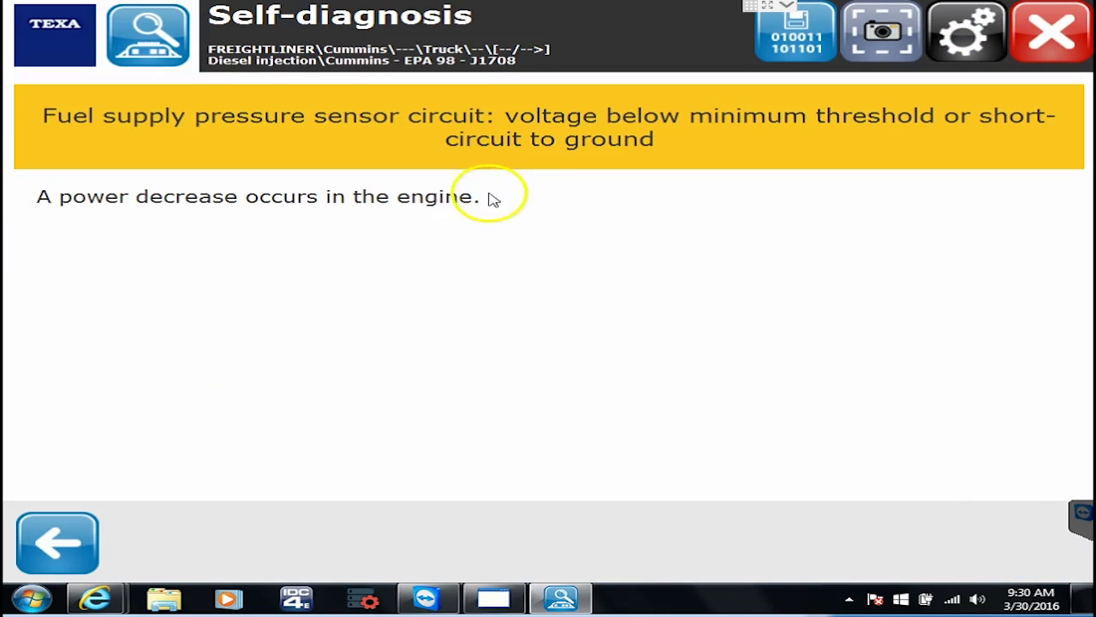
left_click(60, 539)
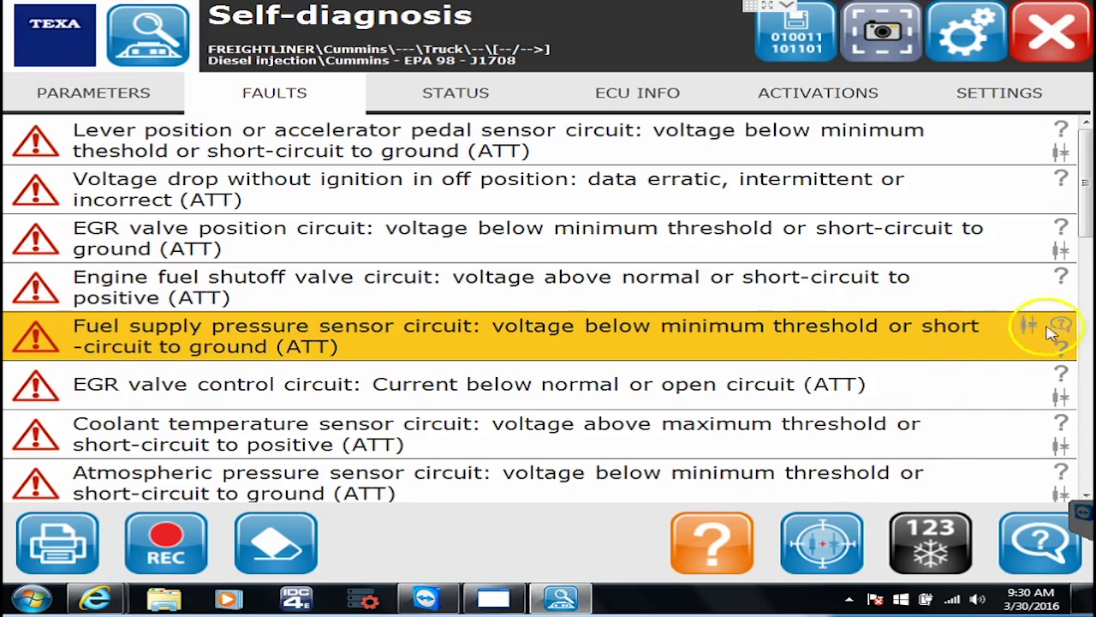
Request the fuel fault's wiring diagram for the ISBe 6 cyl. variant
left_click(822, 552)
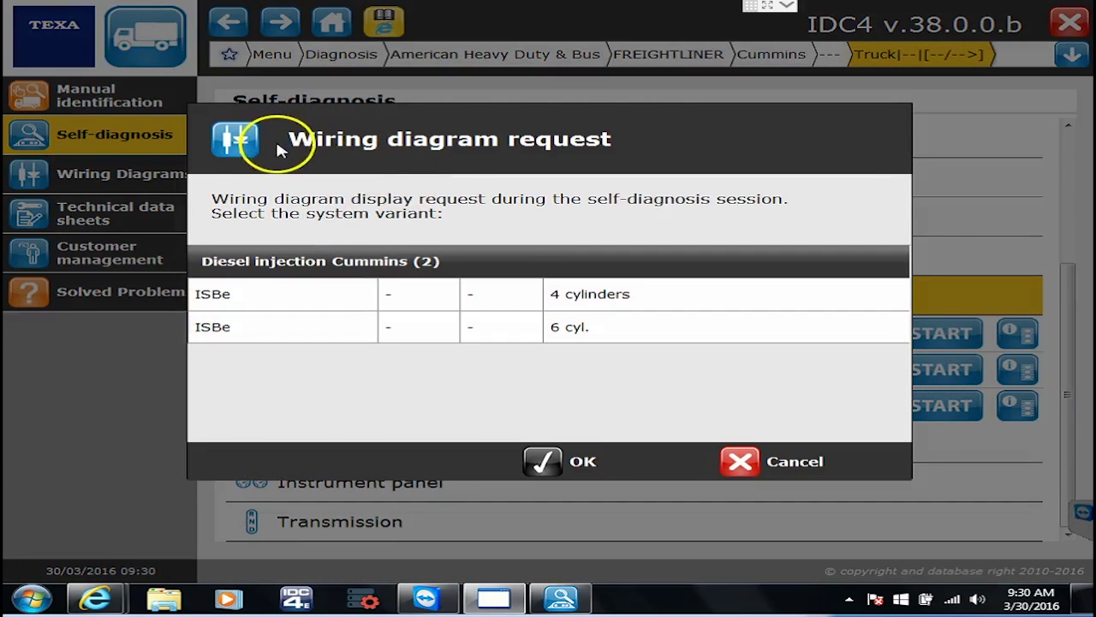
left_click(243, 334)
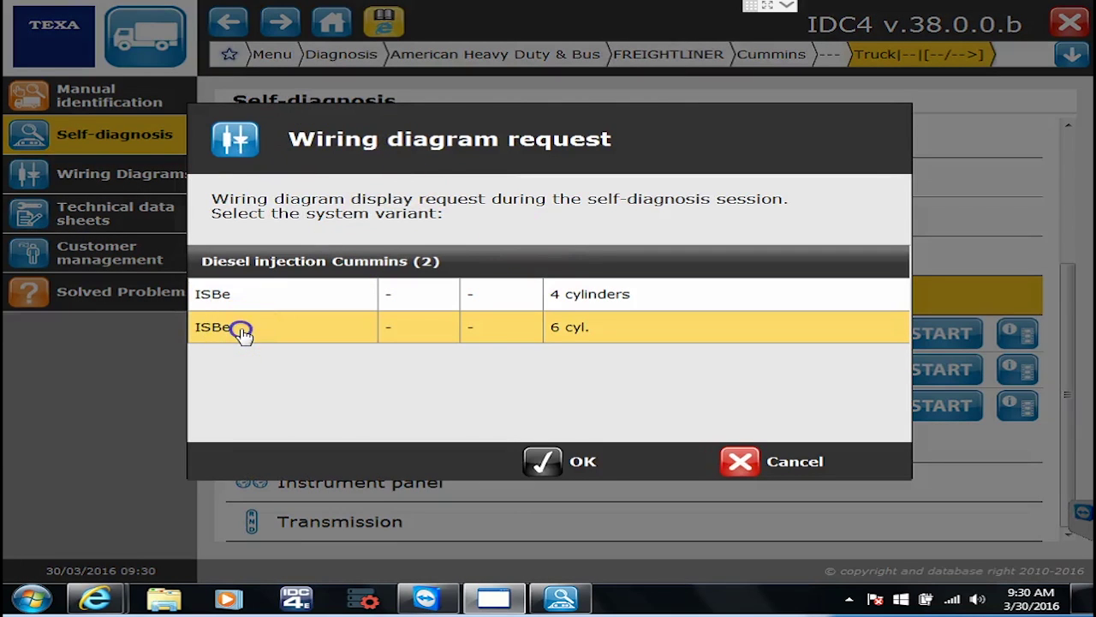
left_click(590, 460)
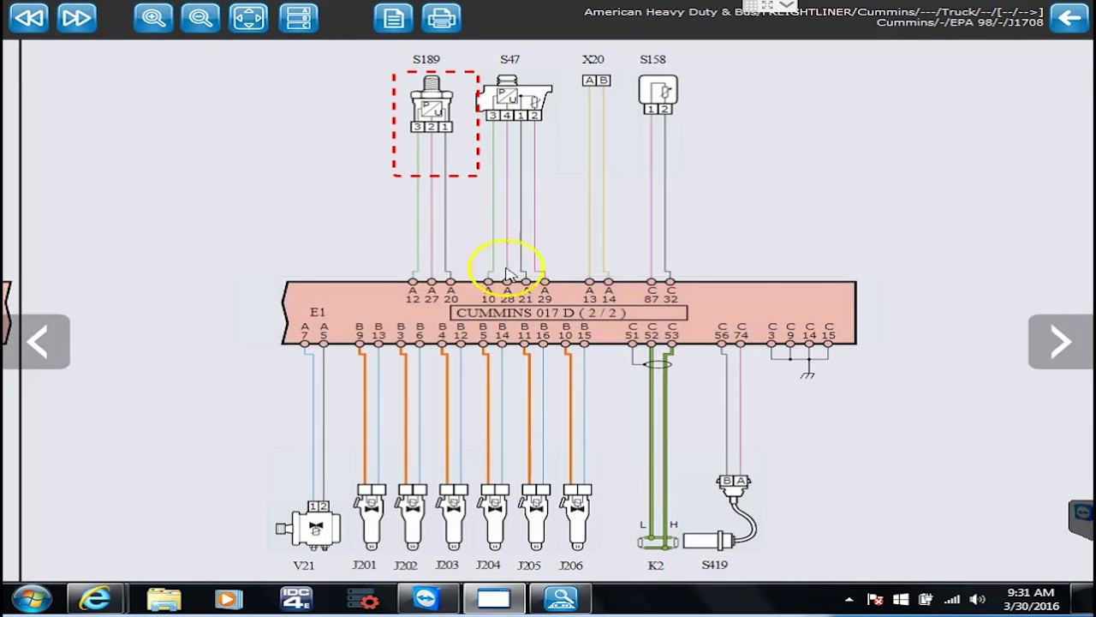
View the descriptions of S189, the high pressure fuel sensor, and S47, the intake air temperature and pressure sensor
left_click(425, 133)
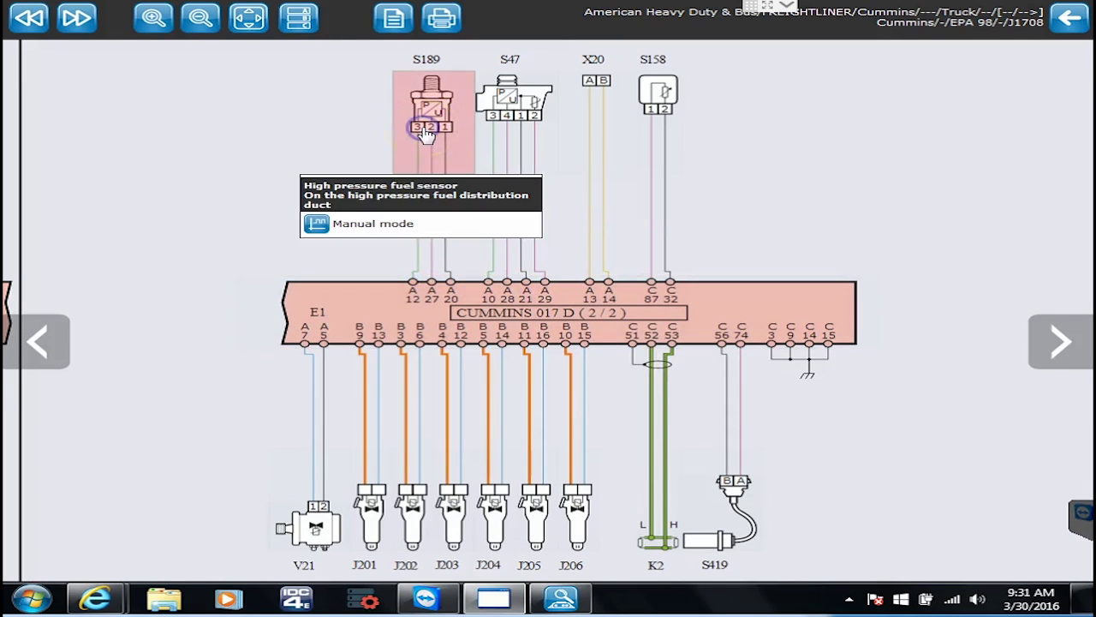
left_click(293, 230)
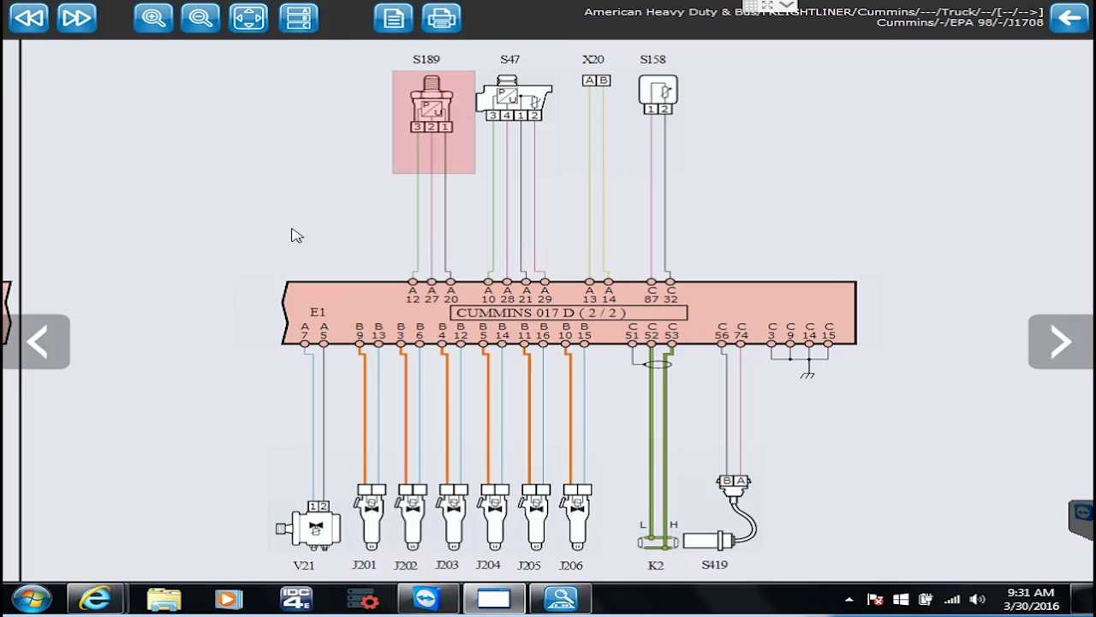
left_click(532, 103)
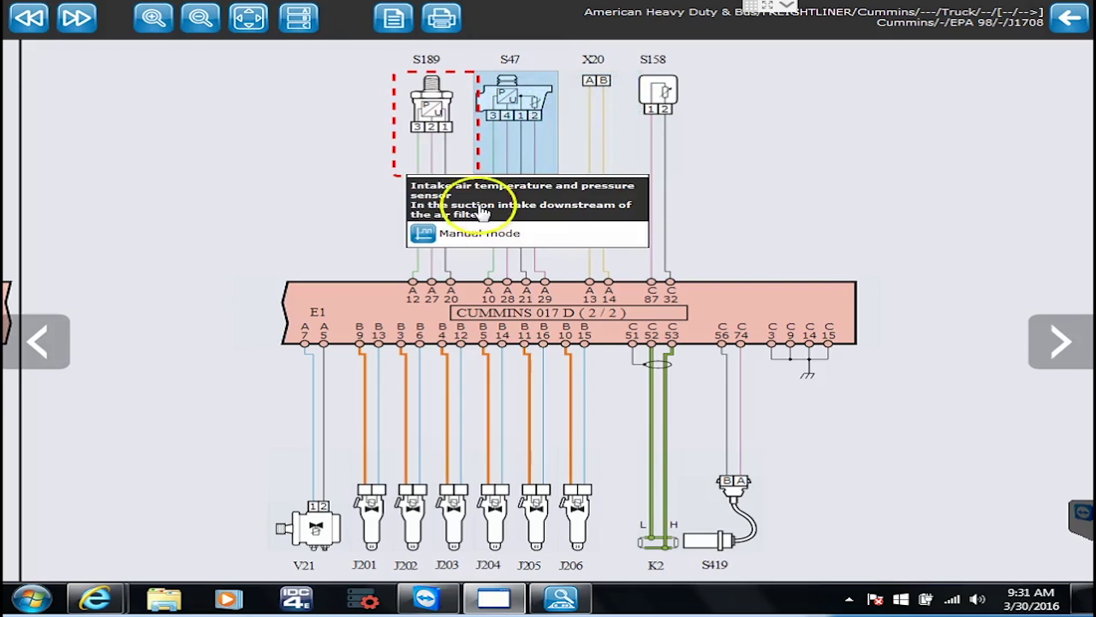
left_click(423, 236)
left_click(488, 203)
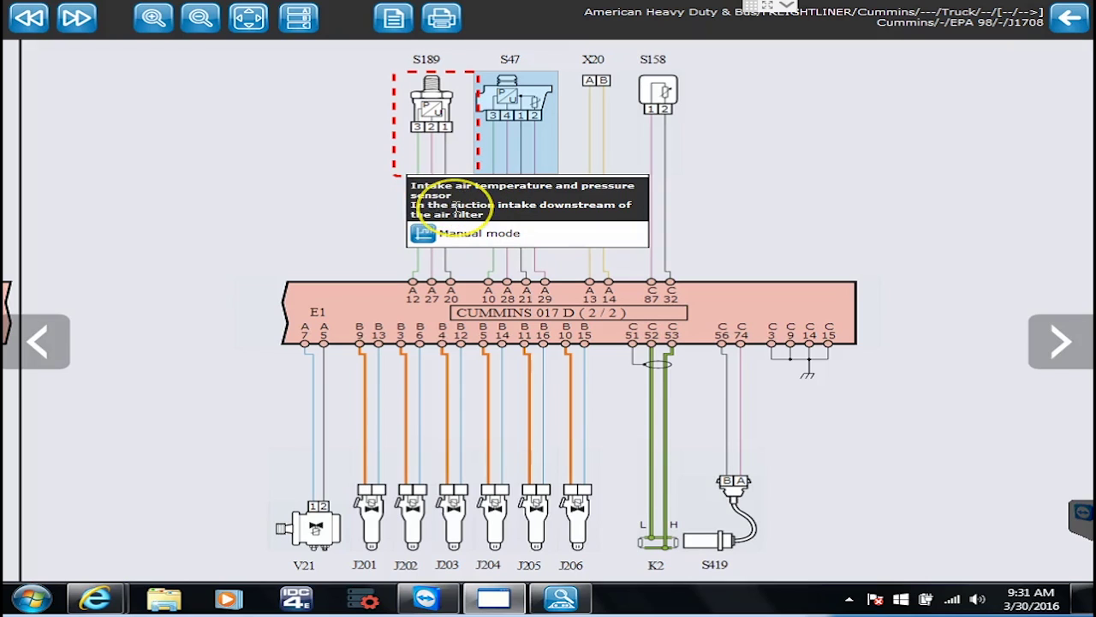
Return to the faults and view the fuel supply fault's error code 547
left_click(1062, 17)
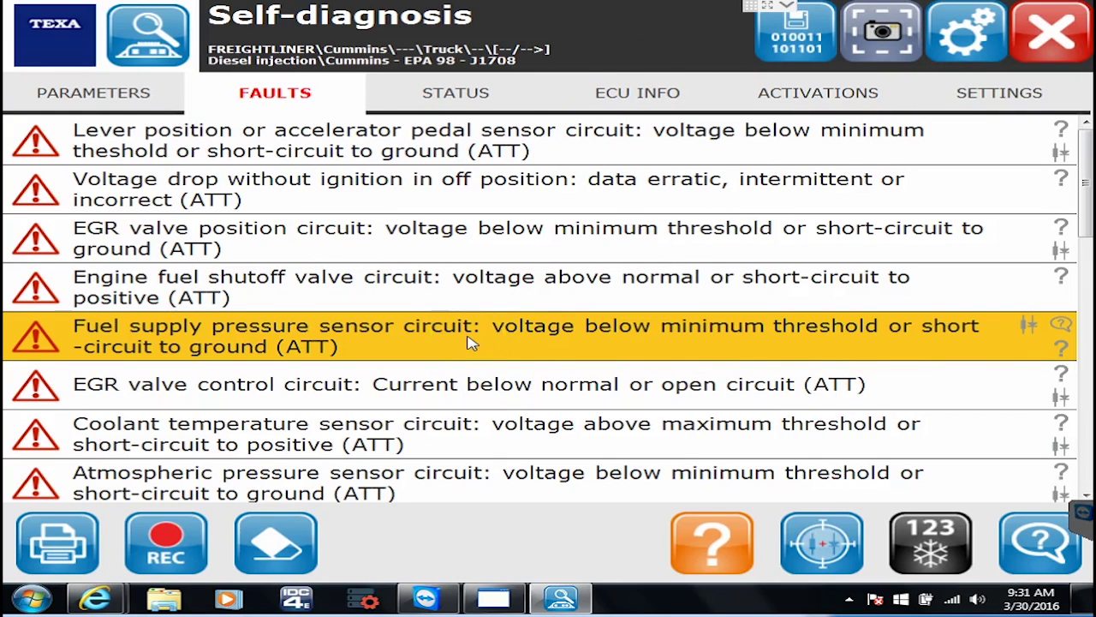
left_click(615, 337)
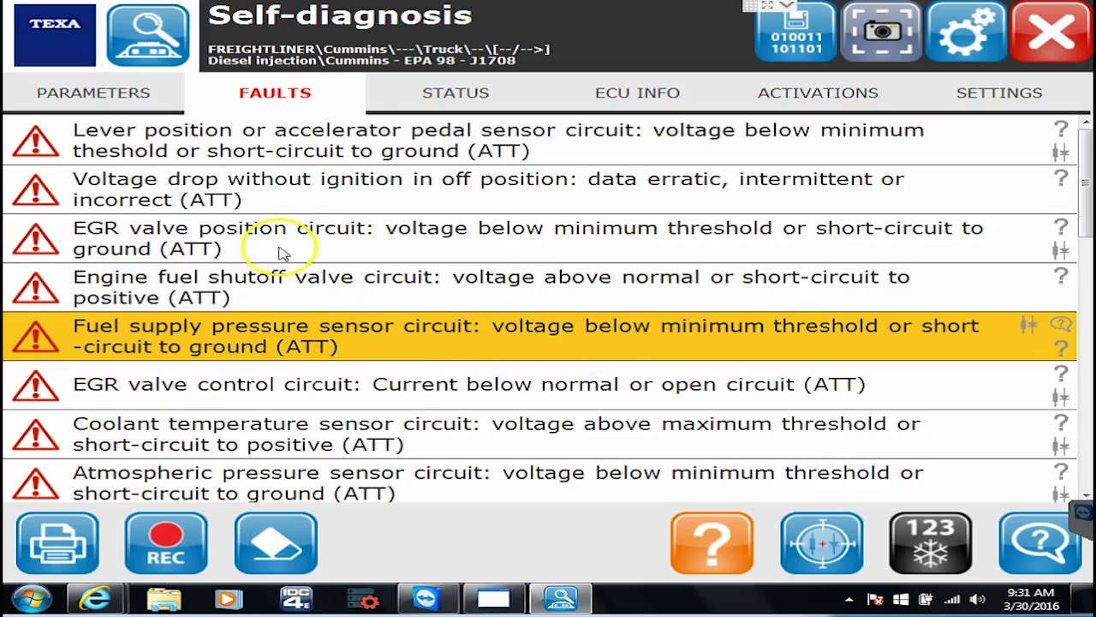
left_click(318, 337)
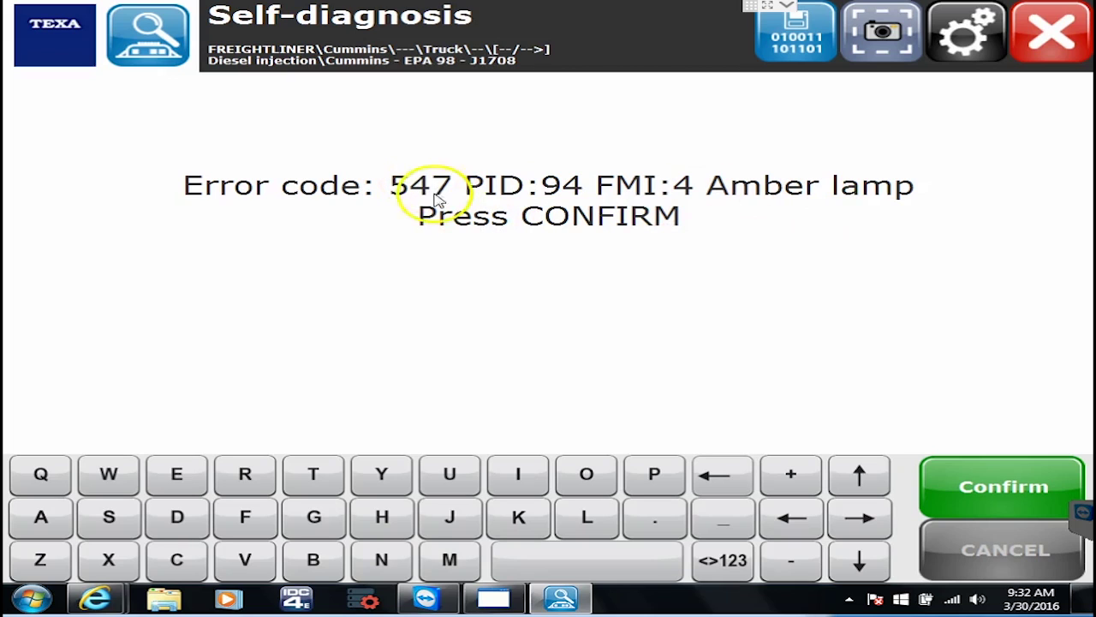
left_click(996, 486)
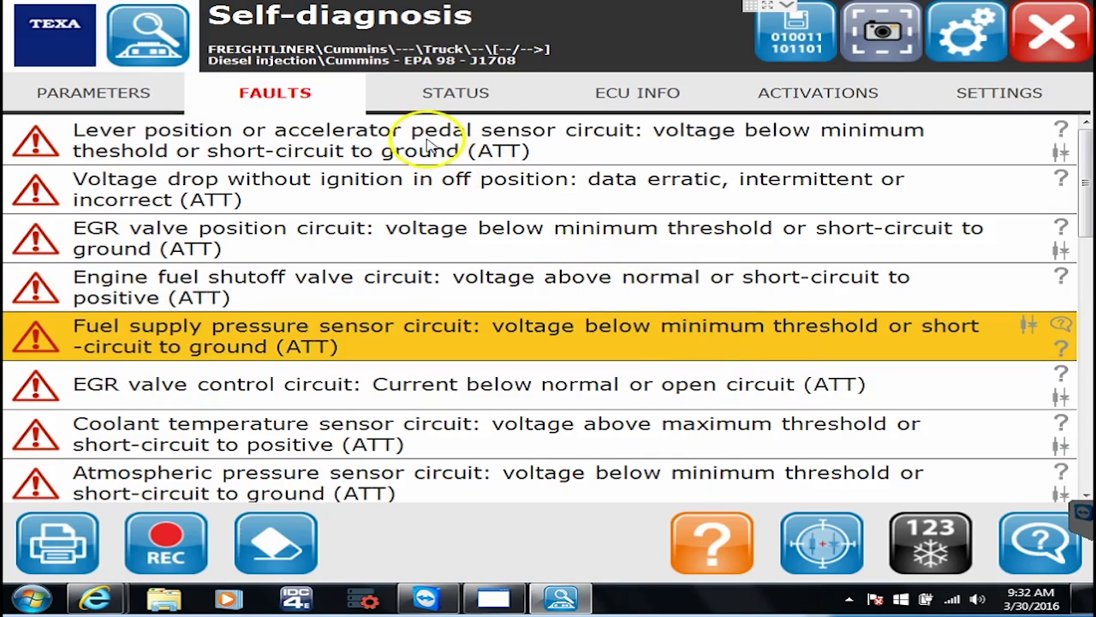
Show the EGR valve position fault's code 2272 PID 27 FMI 4
left_click(428, 148)
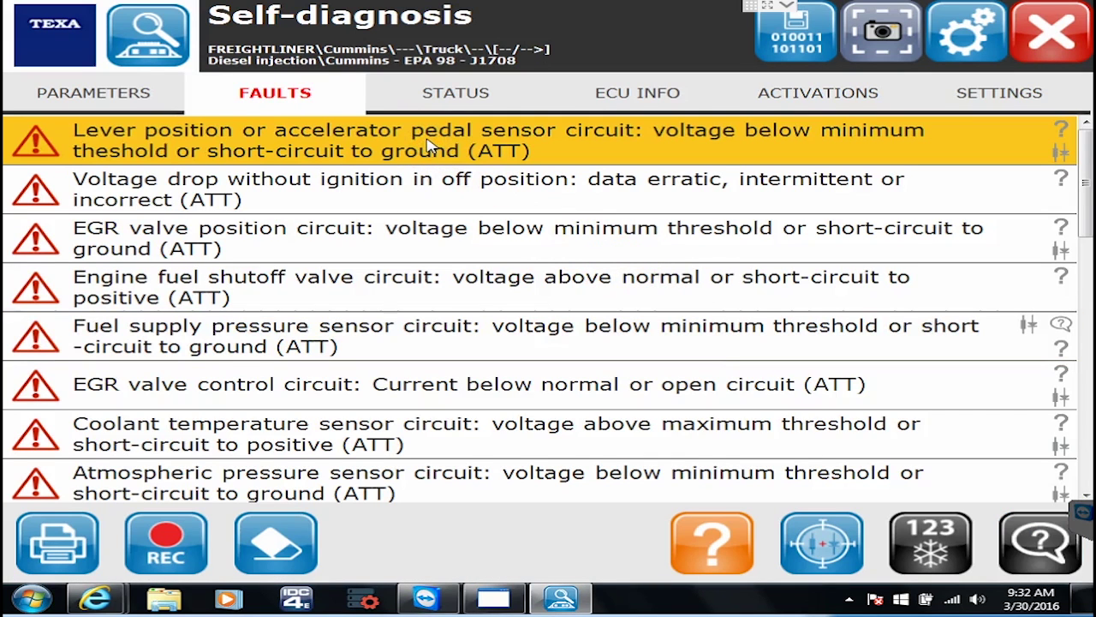
left_click(313, 241)
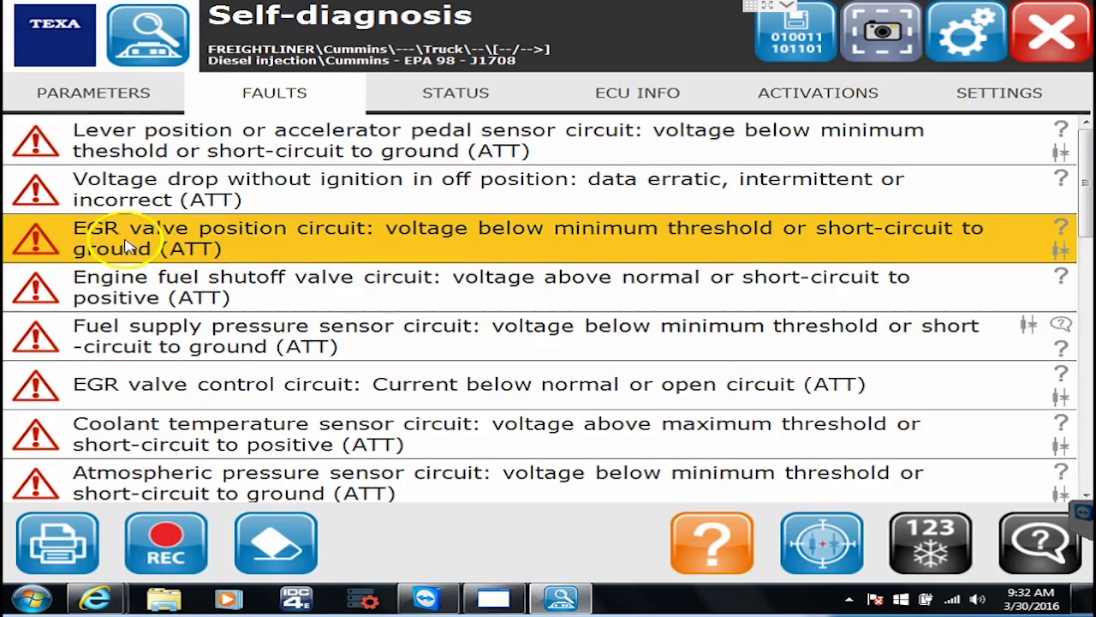
left_click(321, 242)
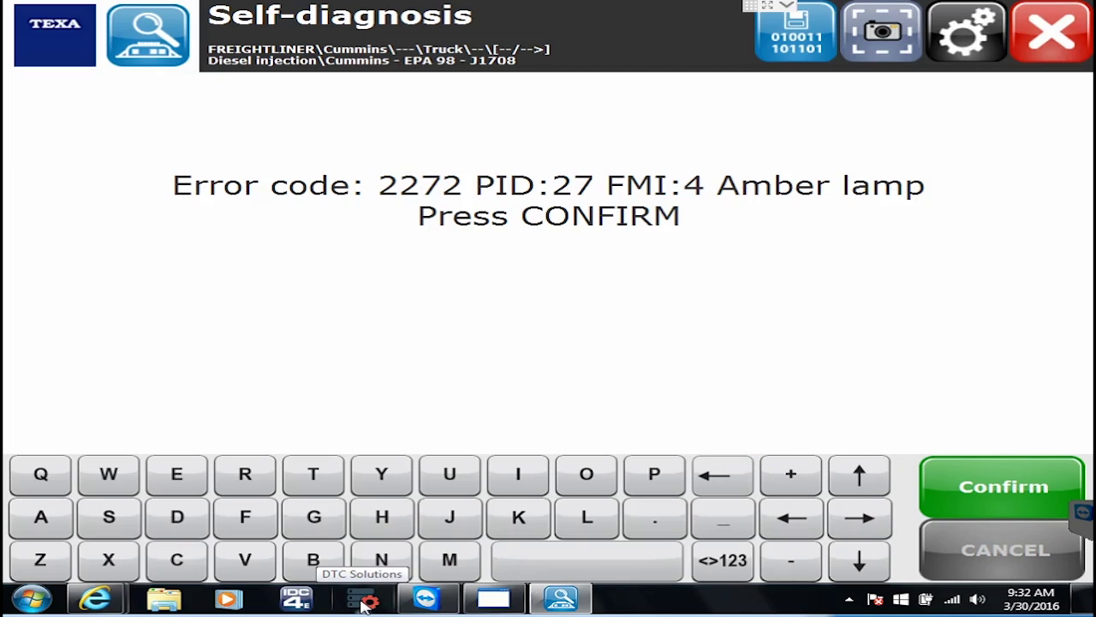
In DTC Solutions, load the Cummins - ISX and Sig (2003-06) ECM from the Select ECM list
left_click(363, 601)
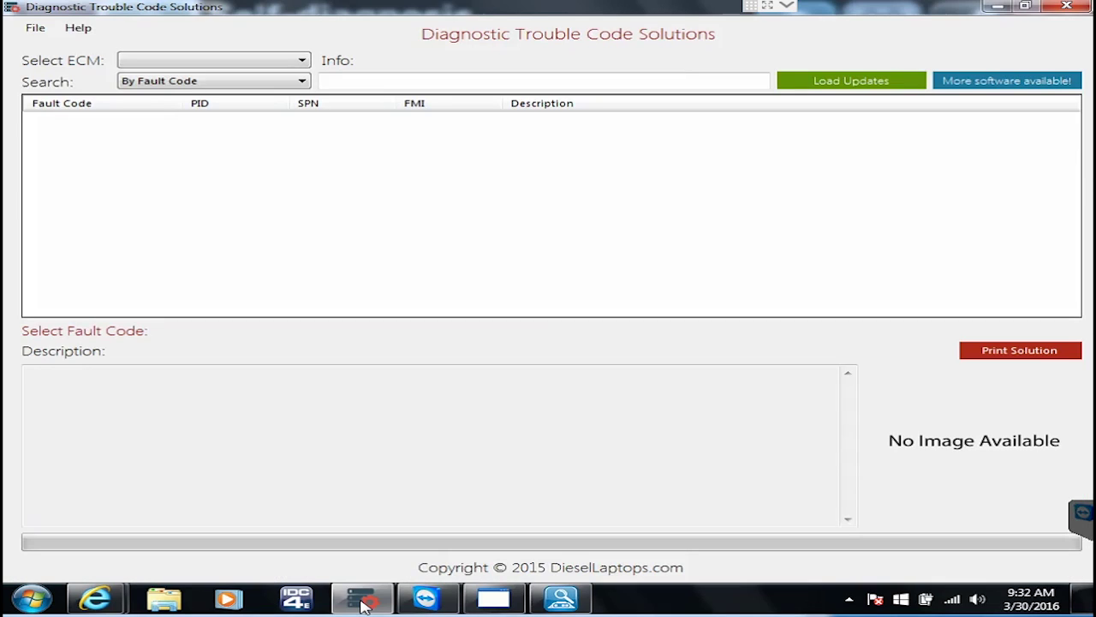
left_click(254, 466)
left_click(221, 63)
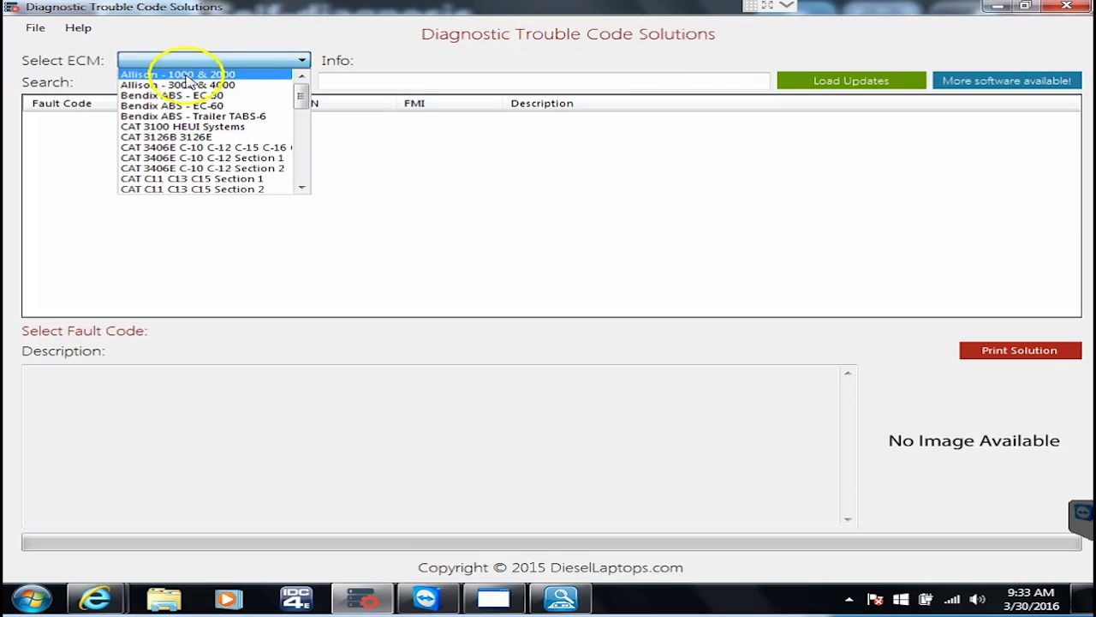
left_click(304, 177)
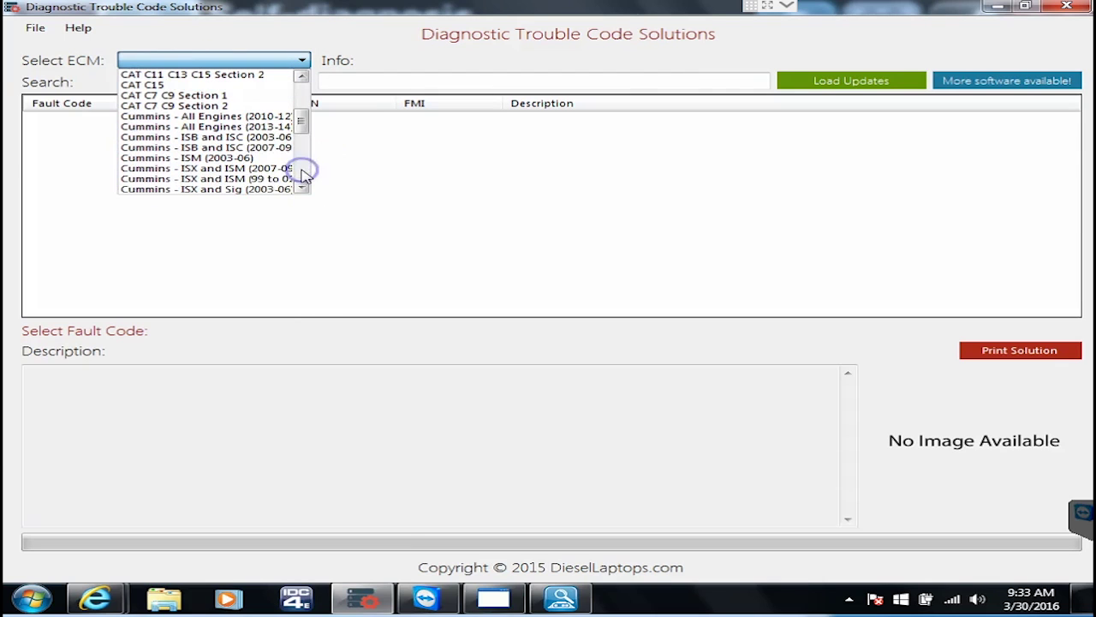
left_click(304, 178)
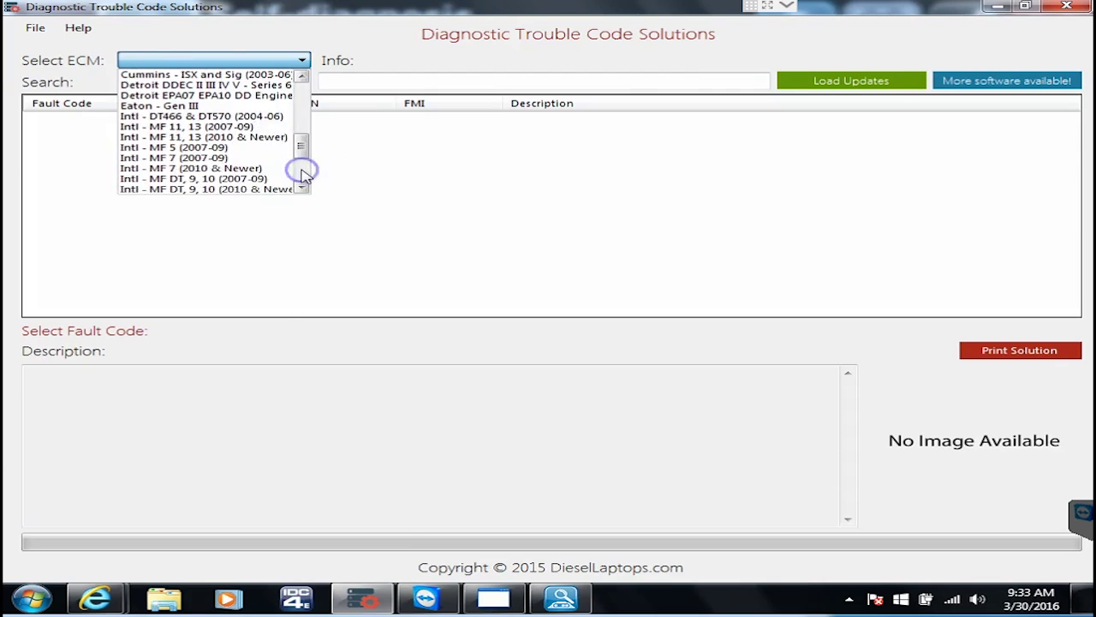
left_click(304, 178)
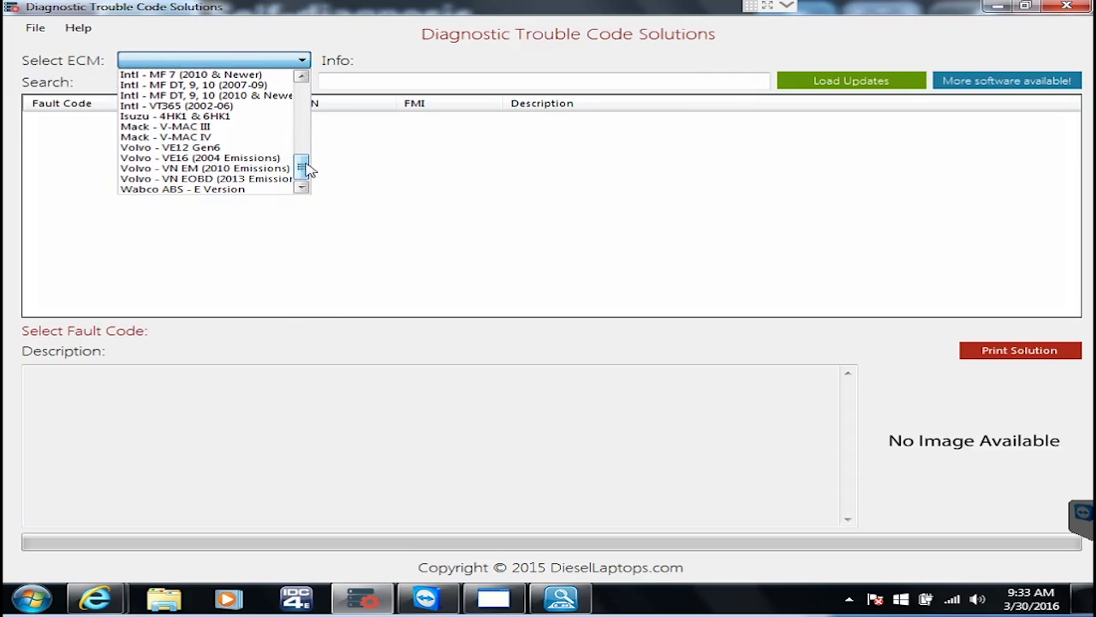
left_click_drag(307, 167, 302, 125)
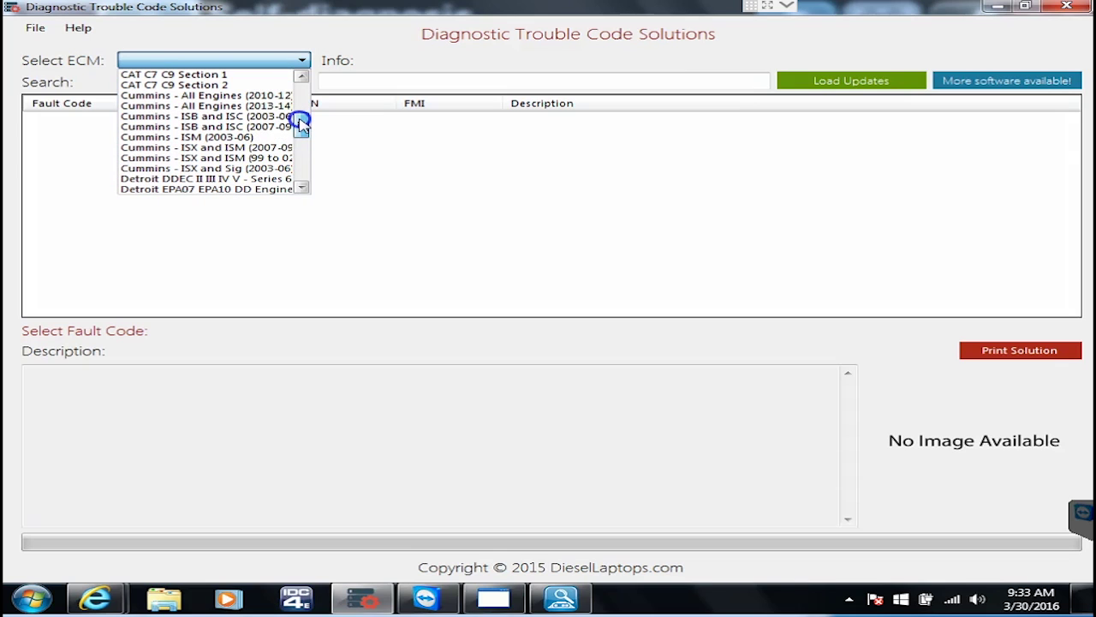
left_click(219, 170)
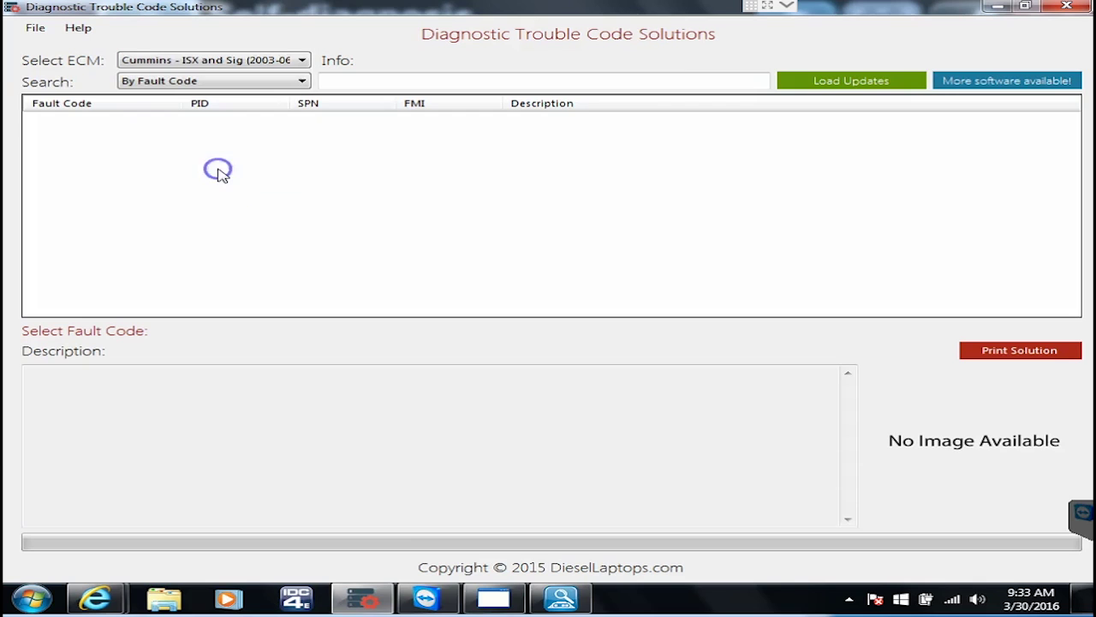
Back in TEXA IDC4, select the Signature/ISX Engine unit and reopen the EGR valve position fault's code 2272
left_click(579, 603)
left_click(964, 486)
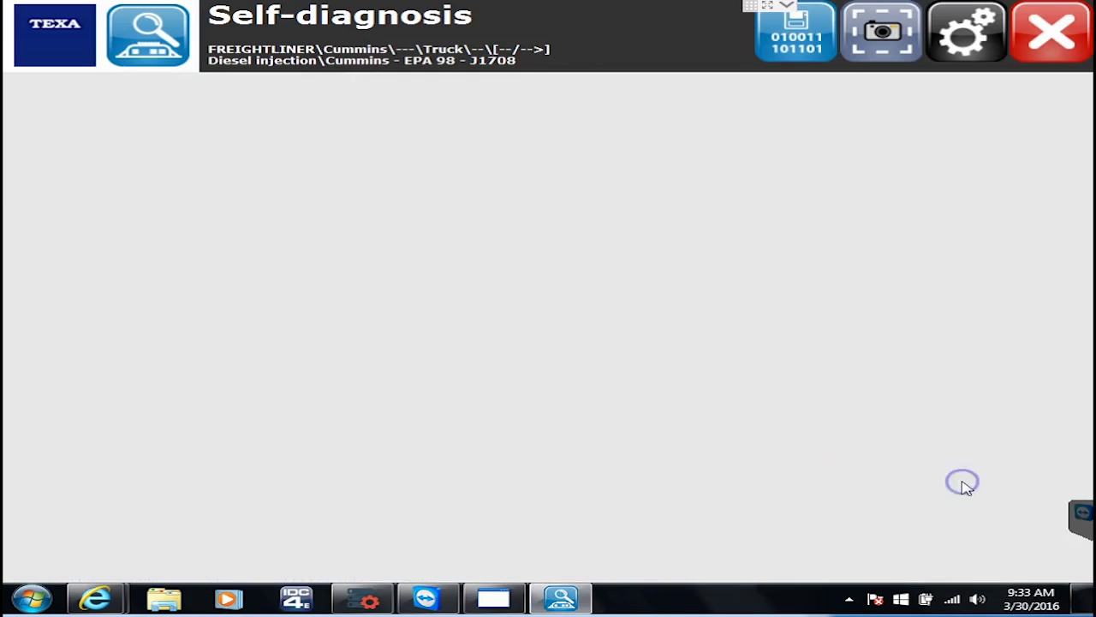
left_click(644, 94)
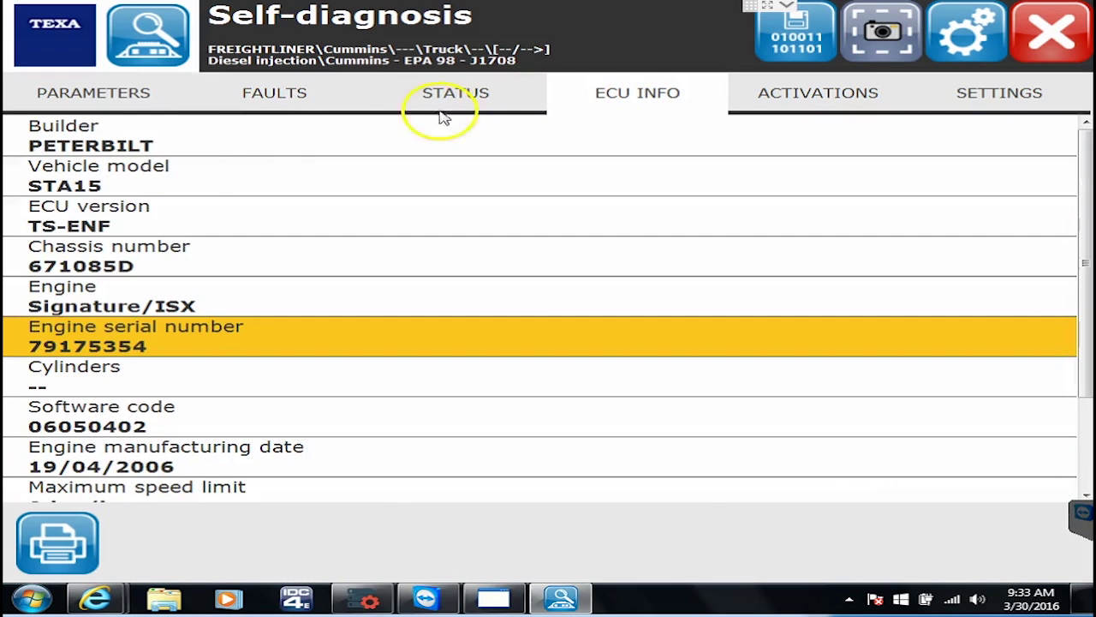
left_click(73, 308)
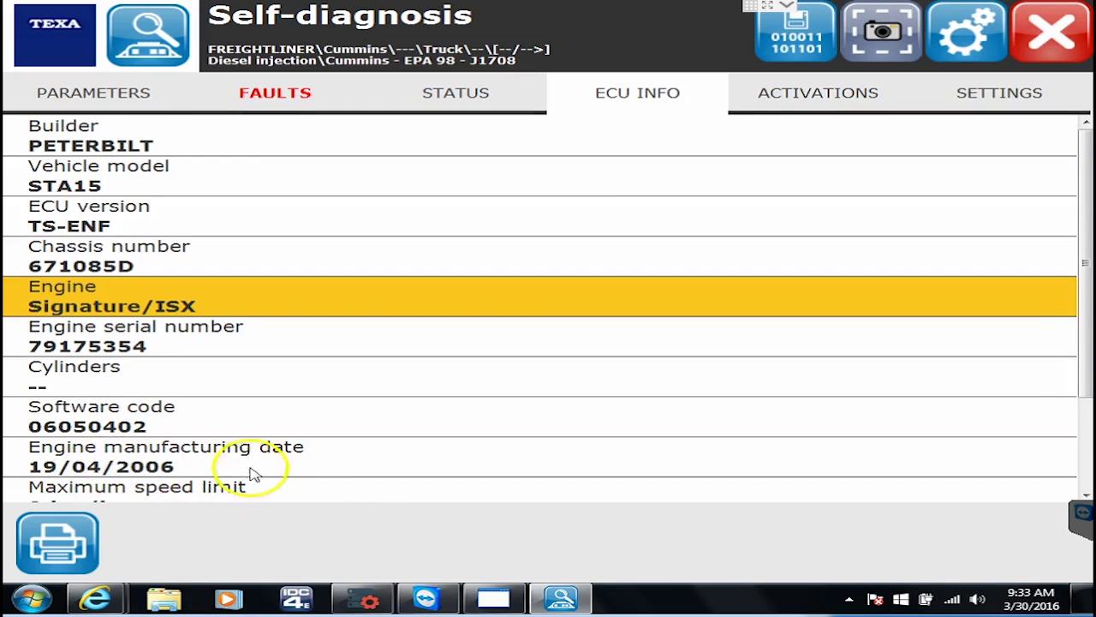
left_click(268, 94)
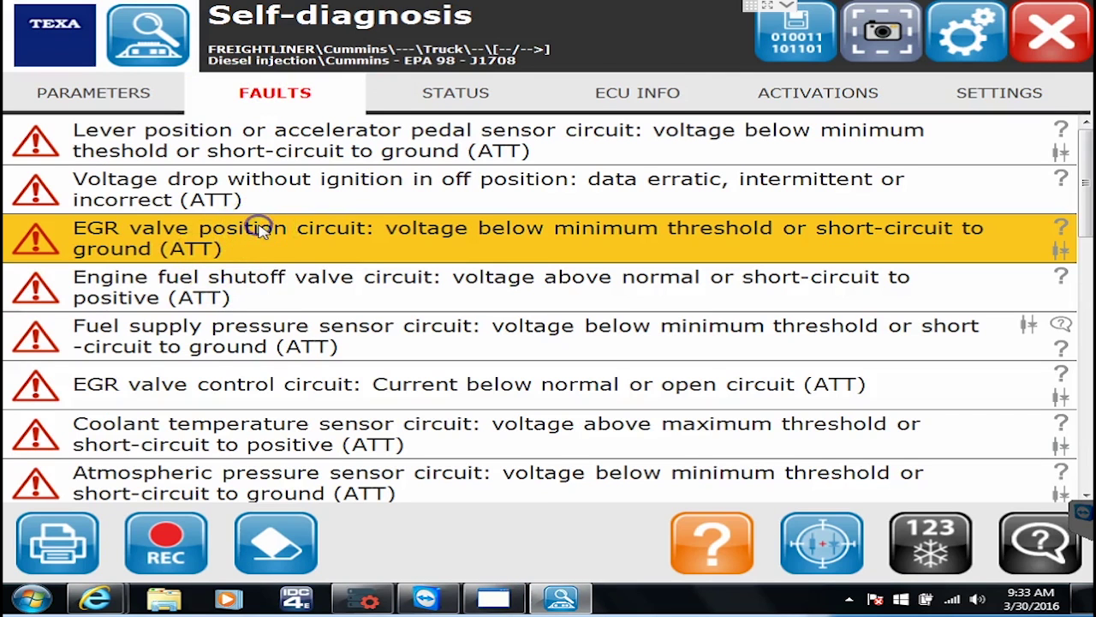
left_click(260, 228)
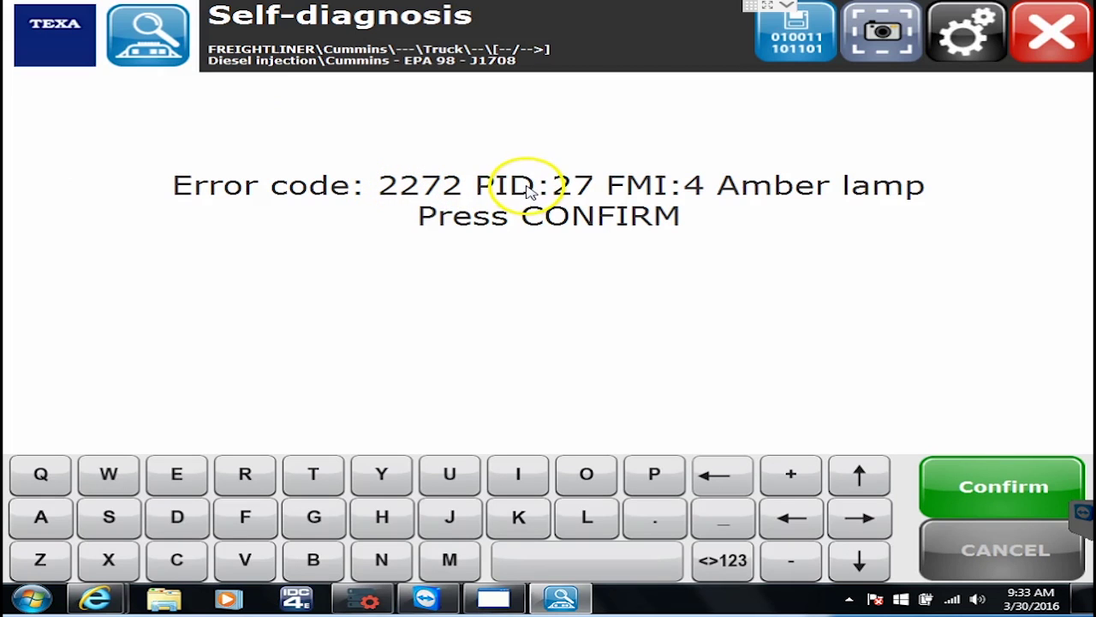
Page down the DTC Solutions table and select fault code 2272
left_click(365, 599)
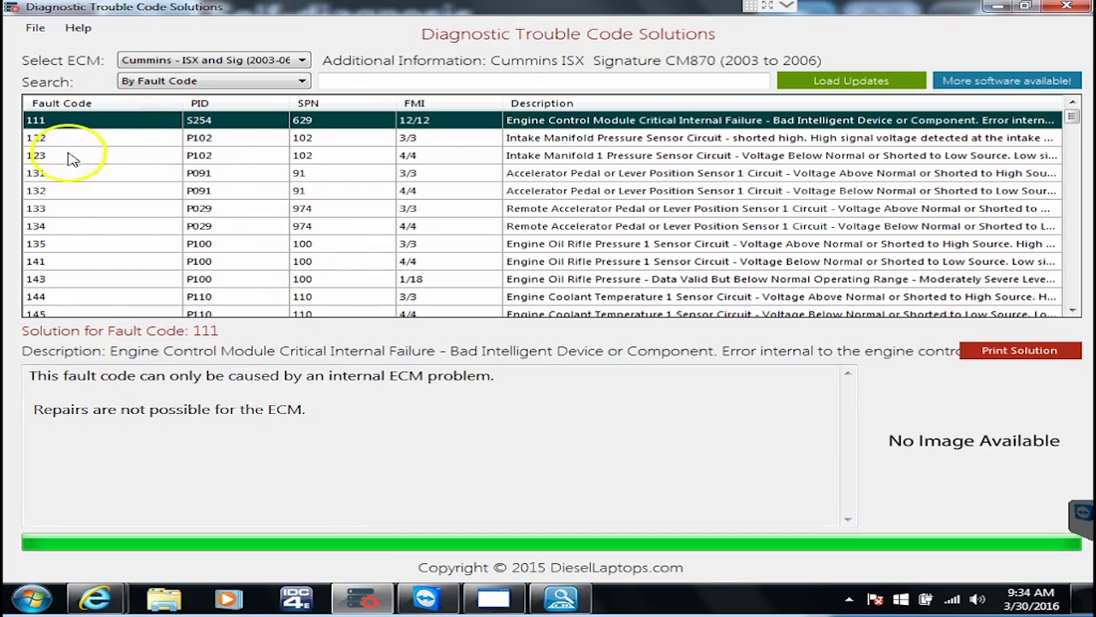
left_click(1076, 297)
left_click_drag(1076, 297, 1078, 297)
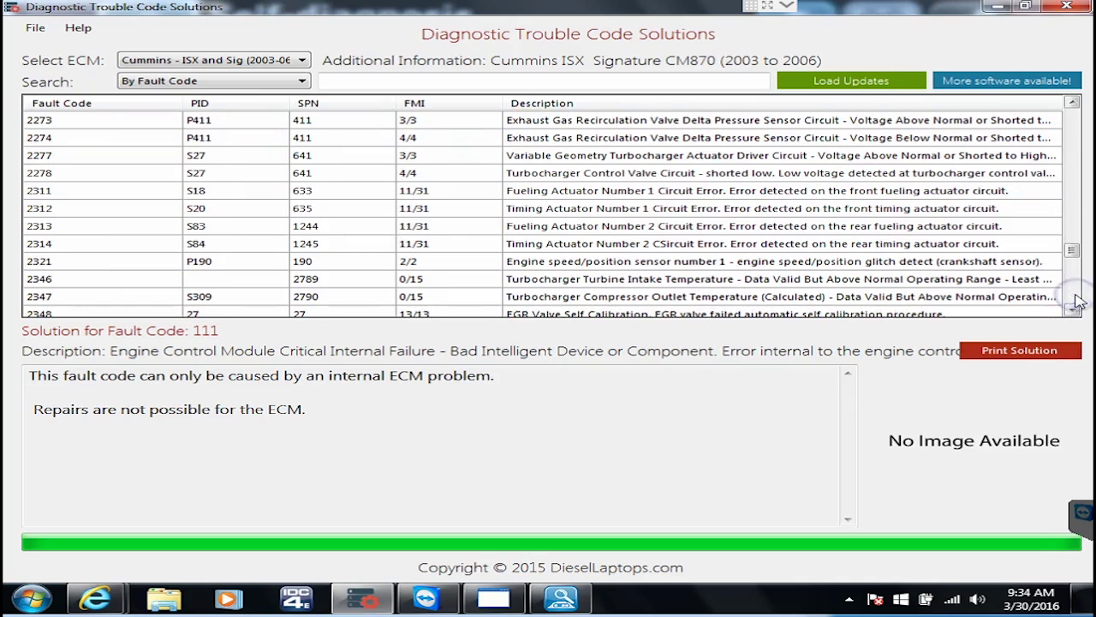
left_click(1077, 159)
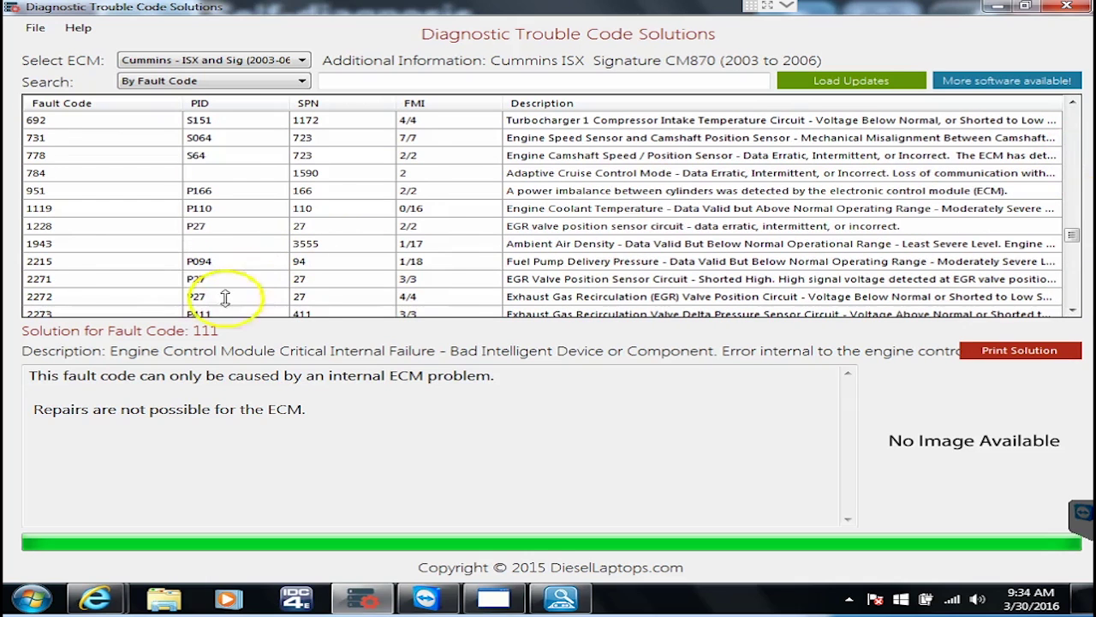
left_click(41, 296)
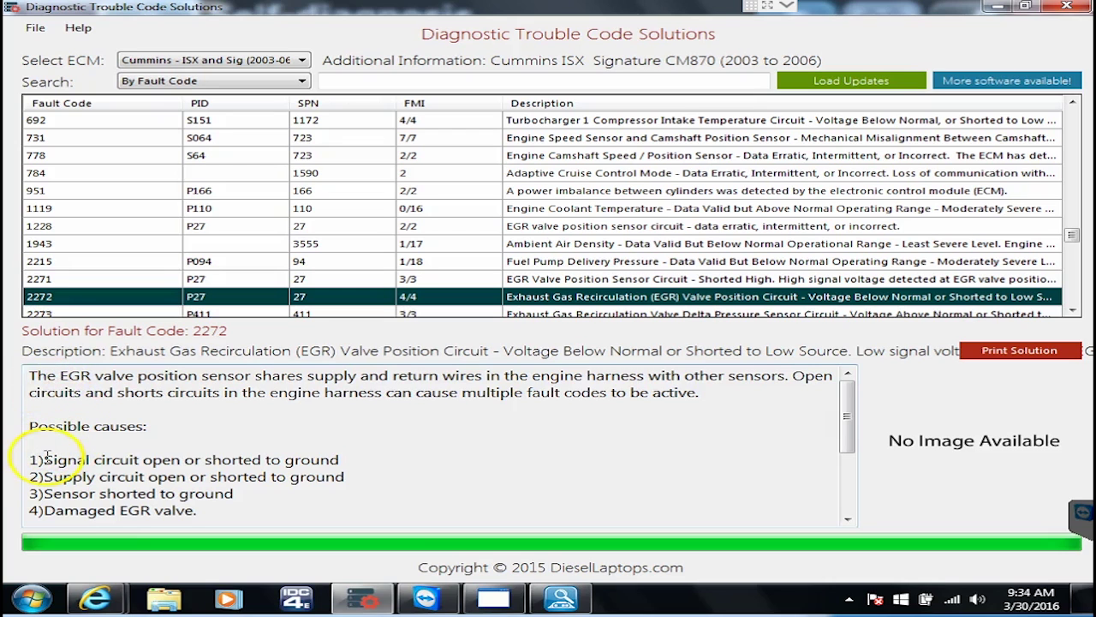
Read through code 2272's possible causes and repairs, including replacing the EGR valve assembly
scroll(61, 457, "down", 2)
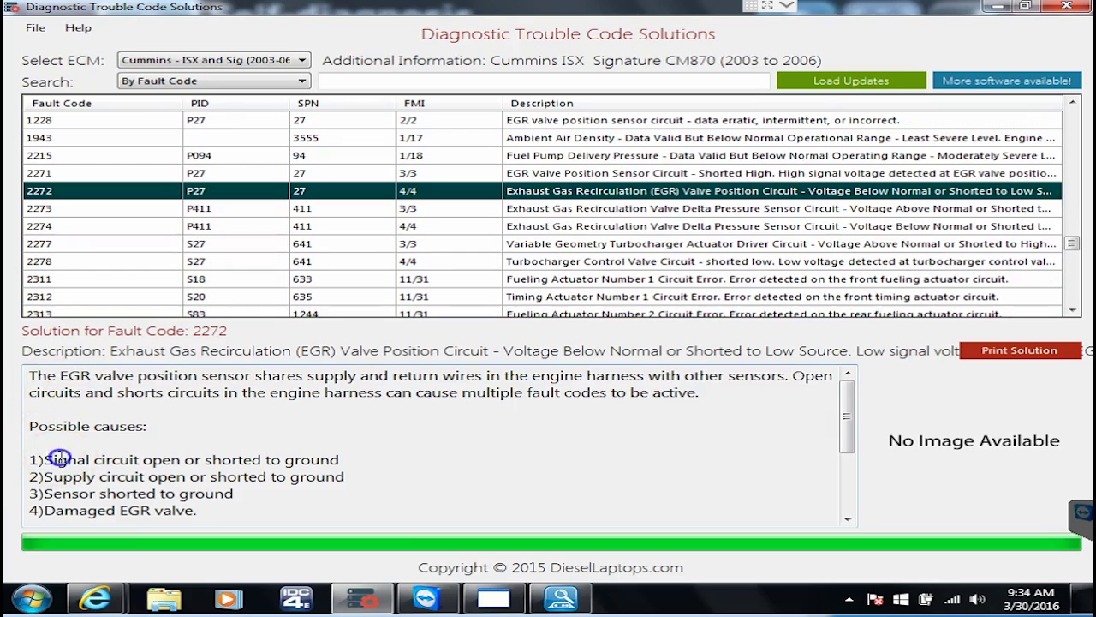
scroll(61, 456, "down", 1)
scroll(61, 457, "down", 1)
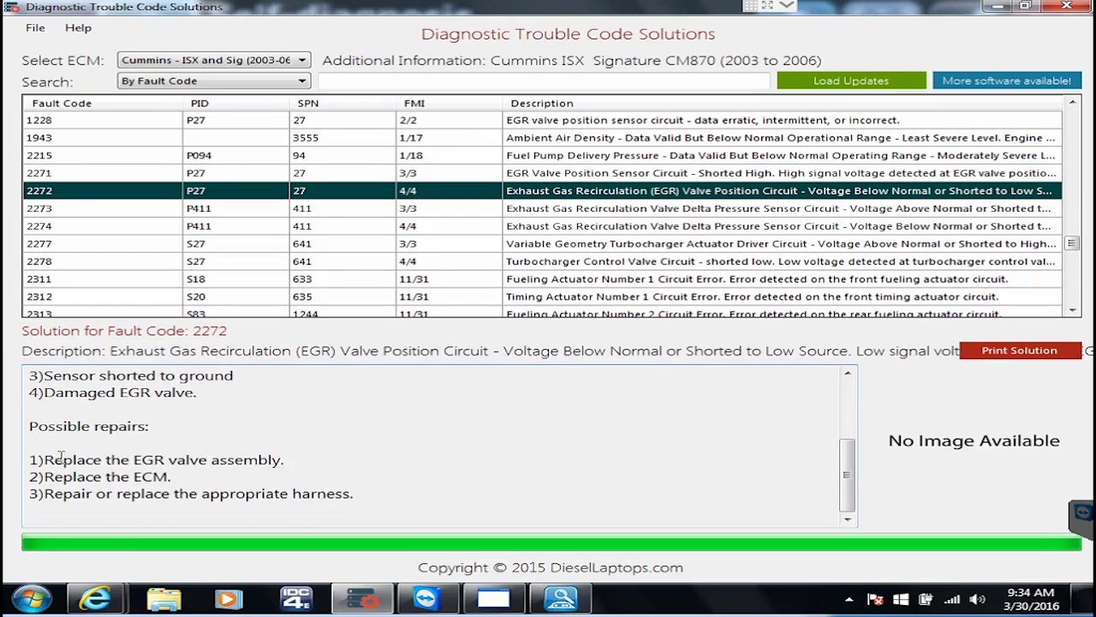
left_click(31, 456)
scroll(177, 455, "up", 1)
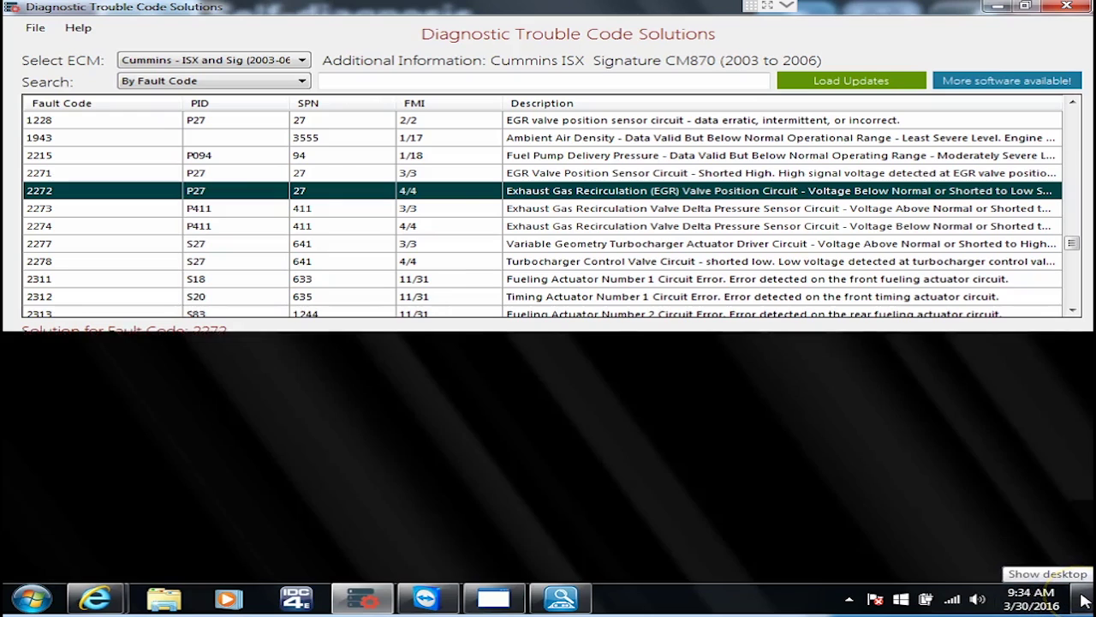
From the desktop, open Manuals\Cummins and select the All Cummins Troubleshooting shortcut
left_click(1085, 601)
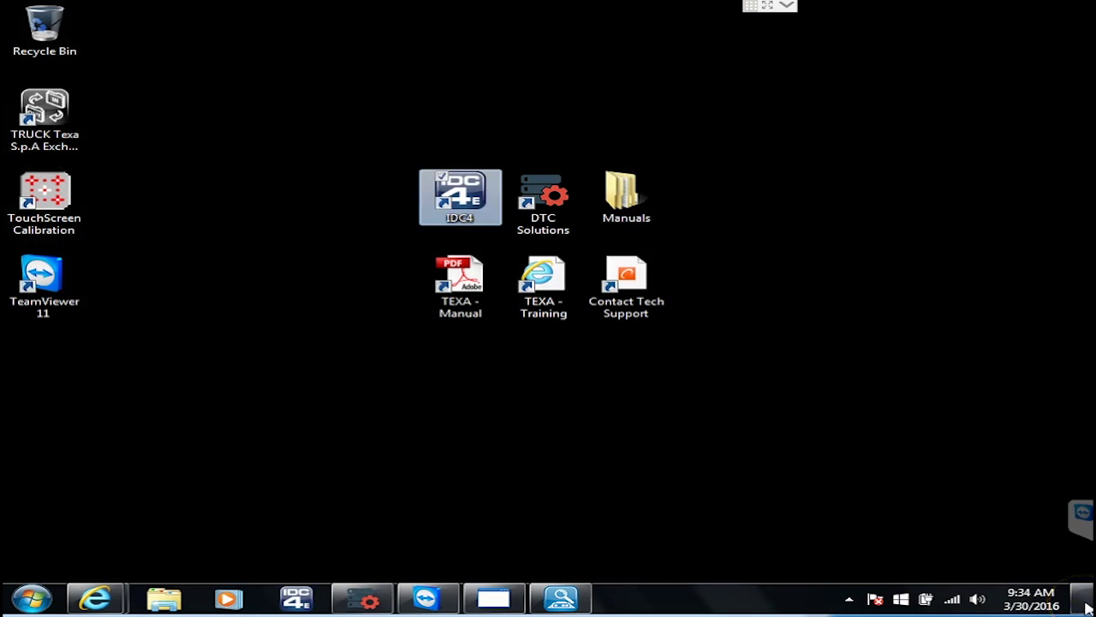
double_click(626, 214)
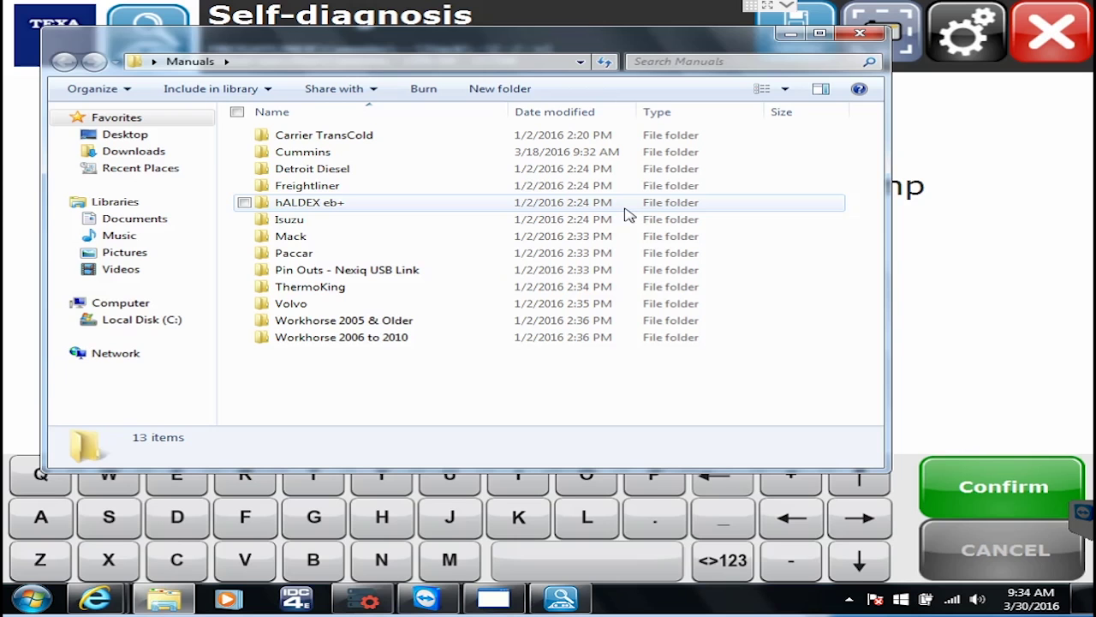
double_click(310, 153)
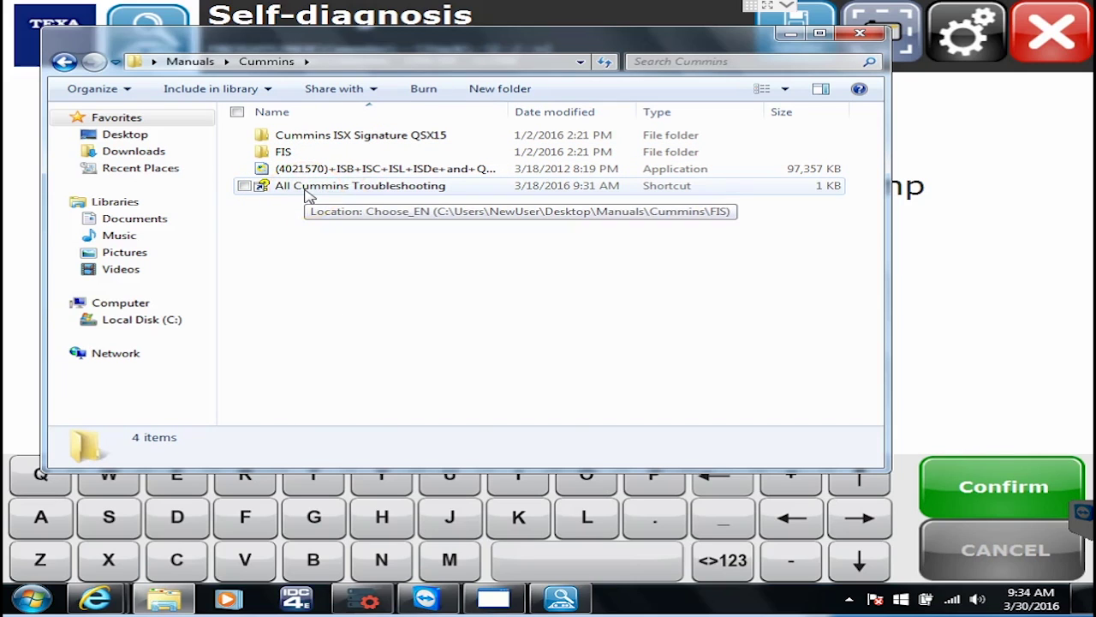
left_click(308, 192)
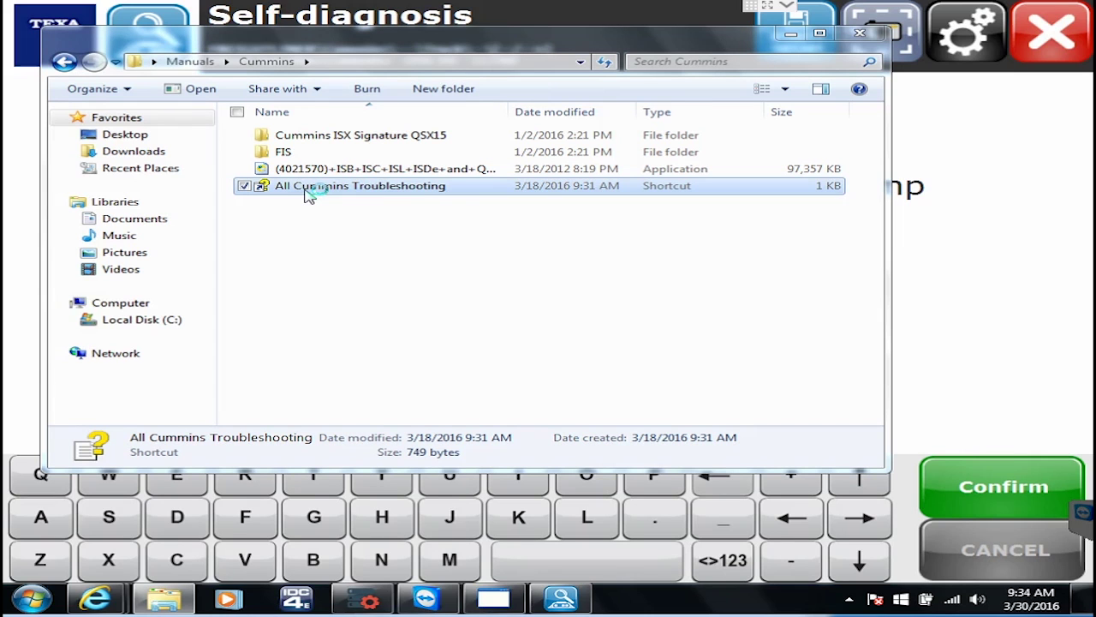
Launch the Cummins Fault Information System full screen and scroll its contents tree
double_click(308, 192)
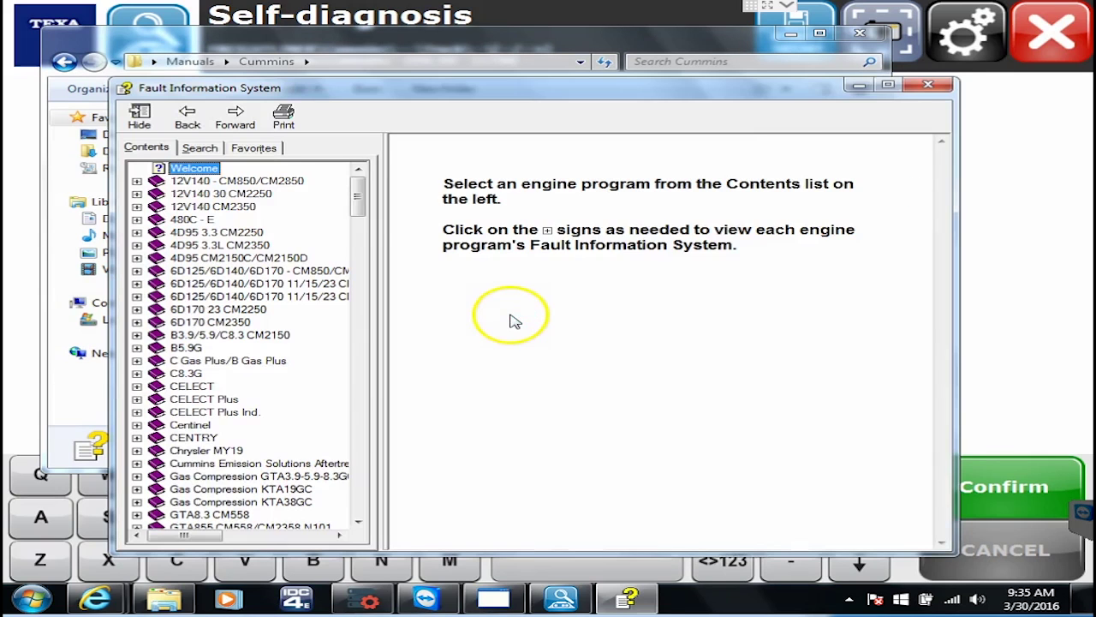
left_click(889, 84)
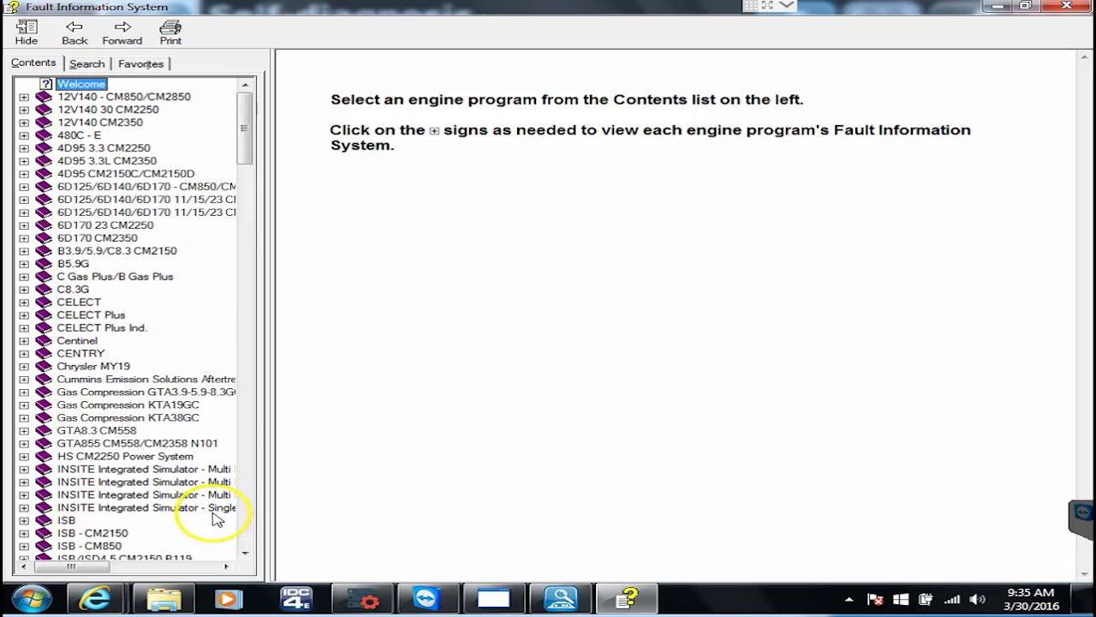
left_click(247, 532)
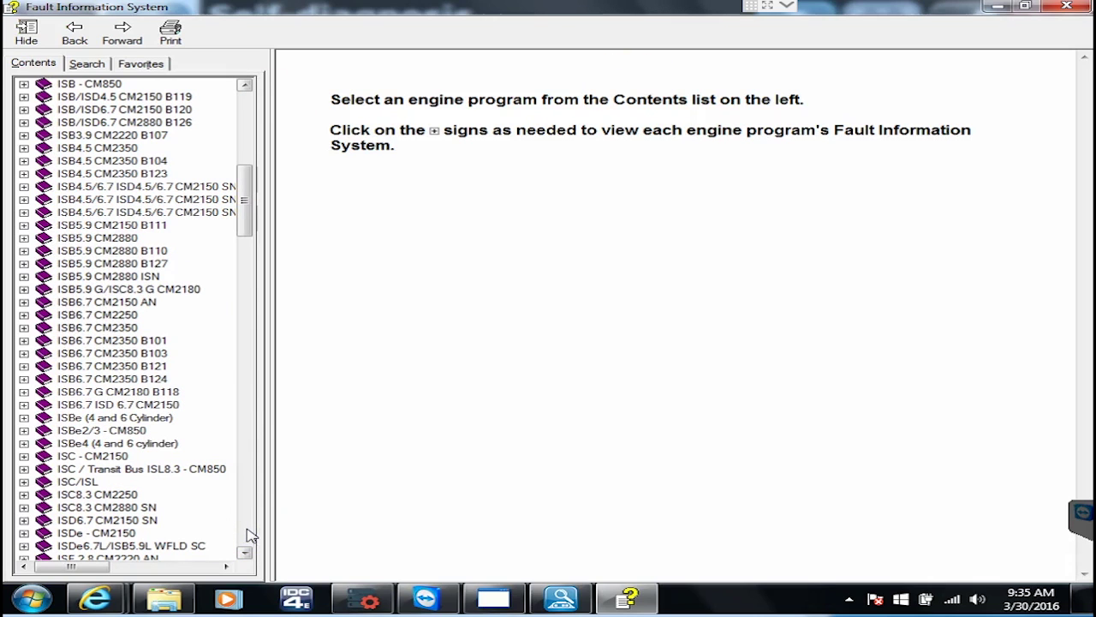
left_click(249, 535)
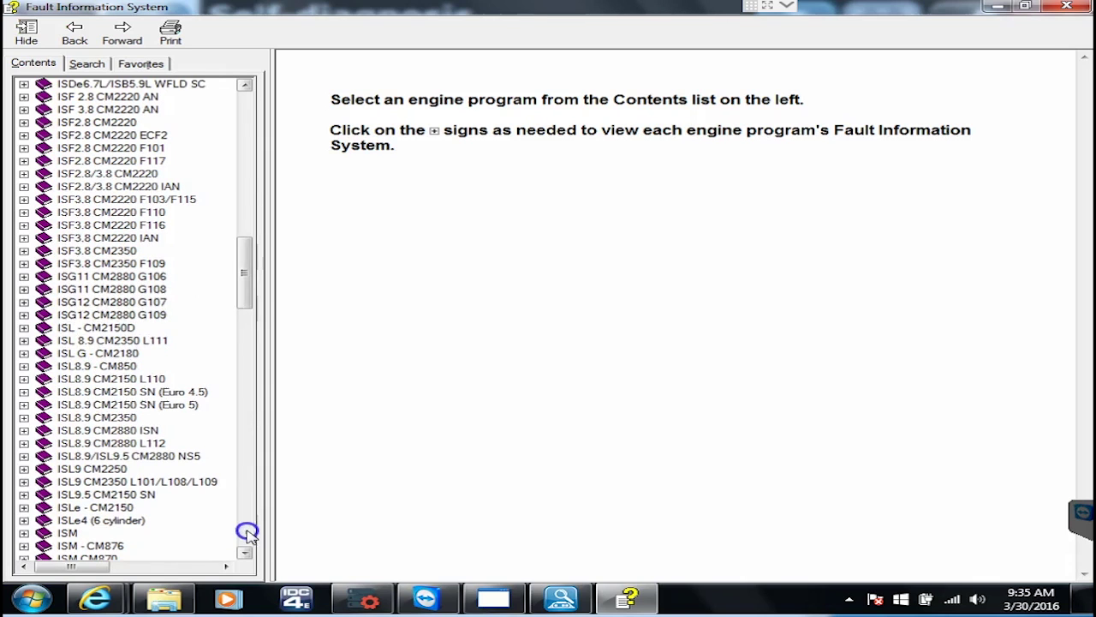
left_click(247, 532)
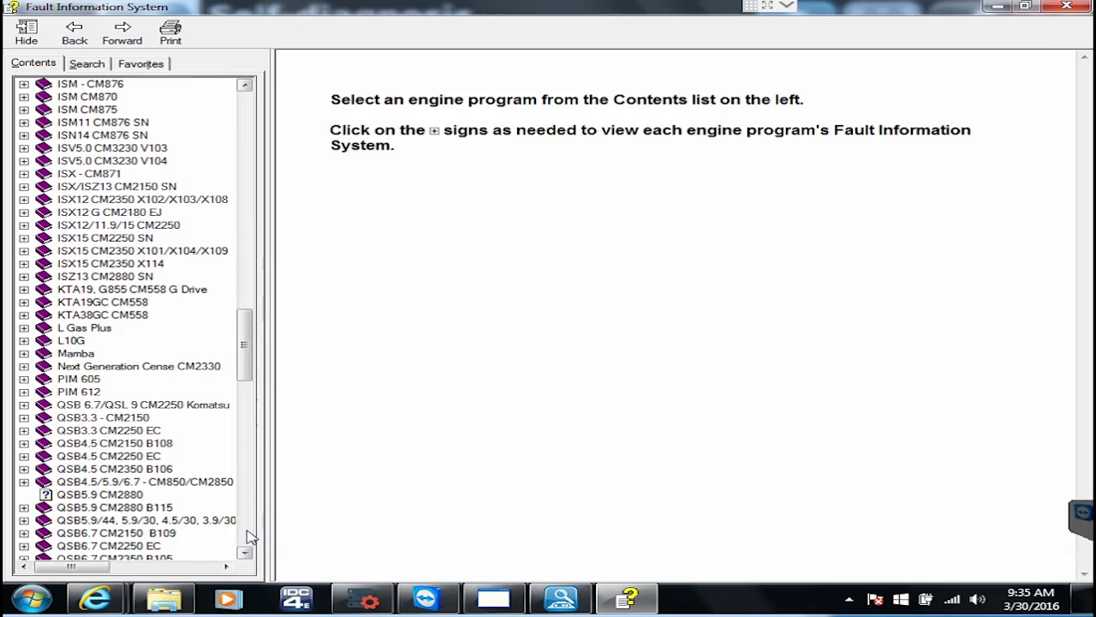
left_click(248, 534)
left_click(248, 534)
left_click(248, 532)
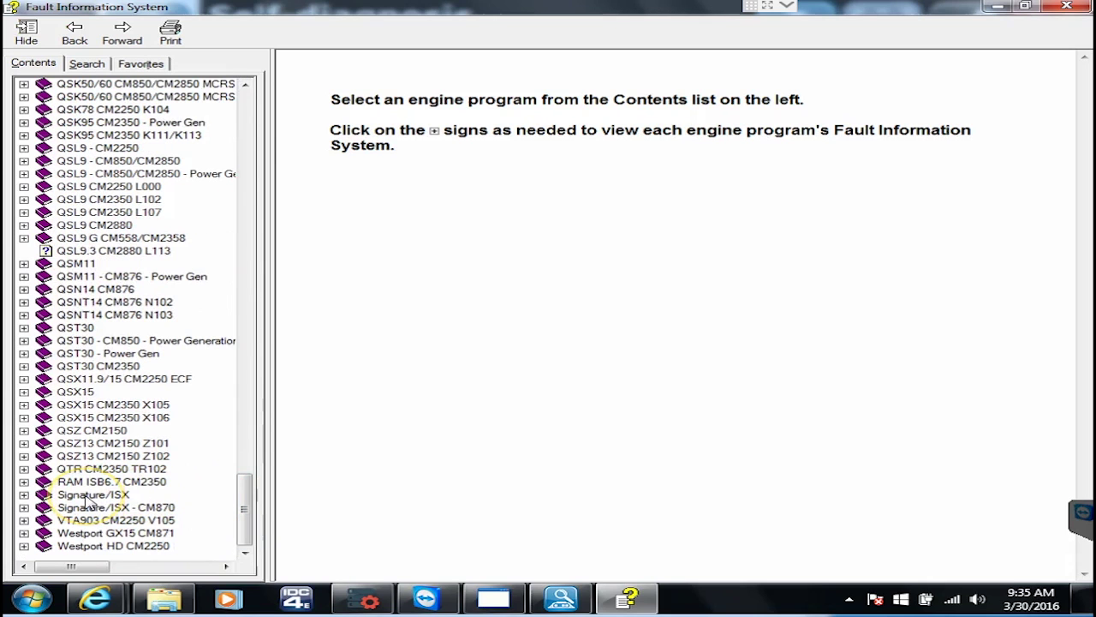
Expand Signature/ISX > Fault Information System > Diagnostic Methods > Troubleshooting Fault Codes
left_click(25, 495)
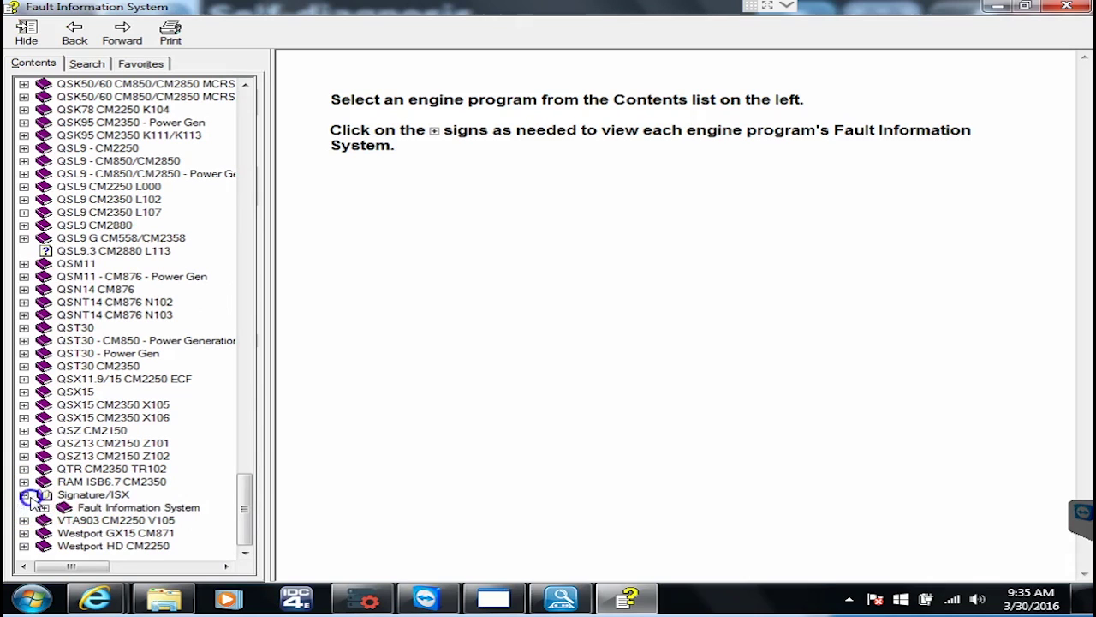
left_click(44, 508)
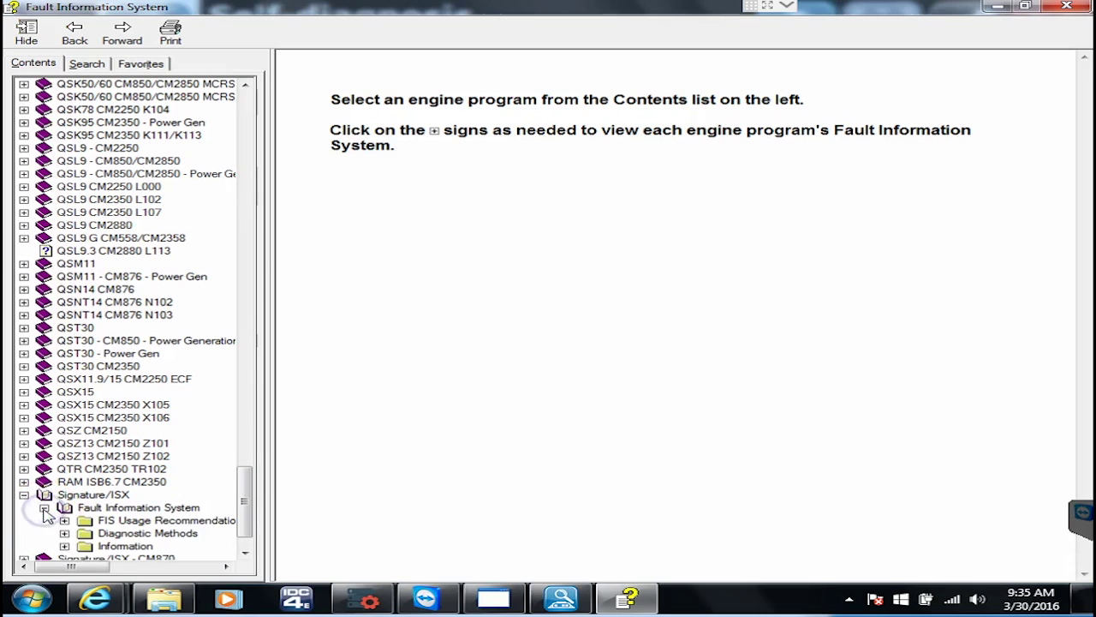
left_click(64, 533)
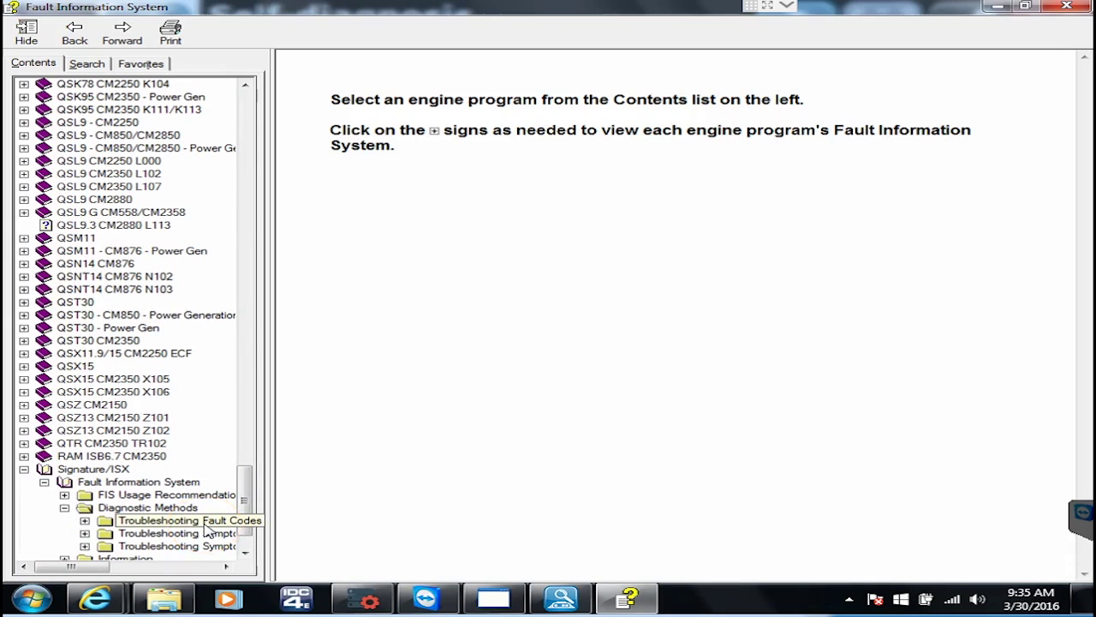
left_click(85, 521)
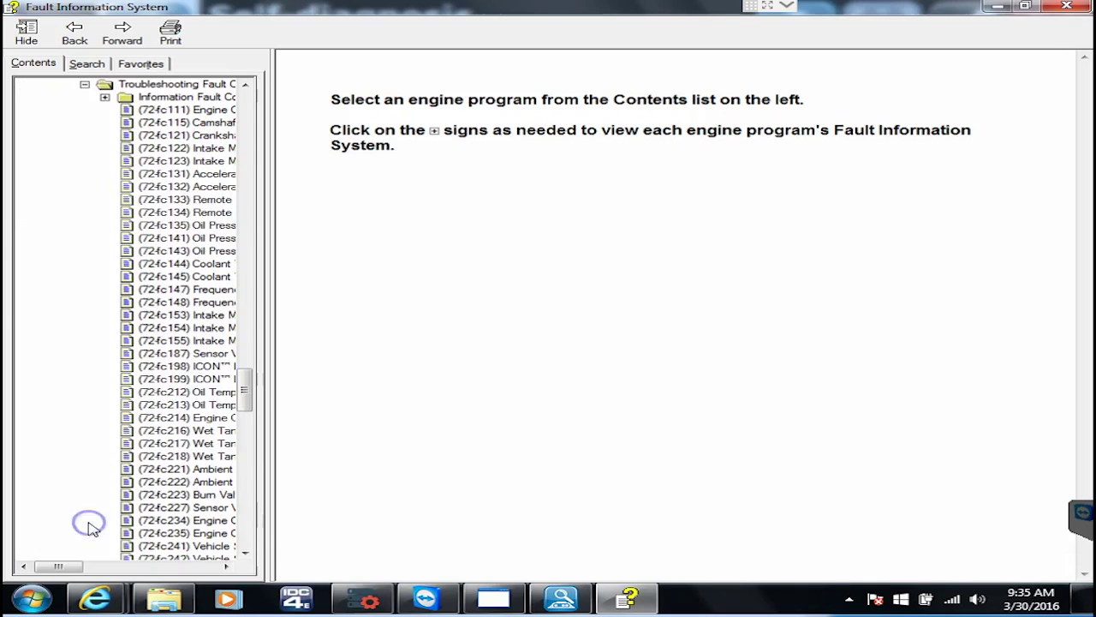
Step through fault codes 132 and 133 to the Fault Code 134 Remote Throttle Position Sensor page
left_click(176, 187)
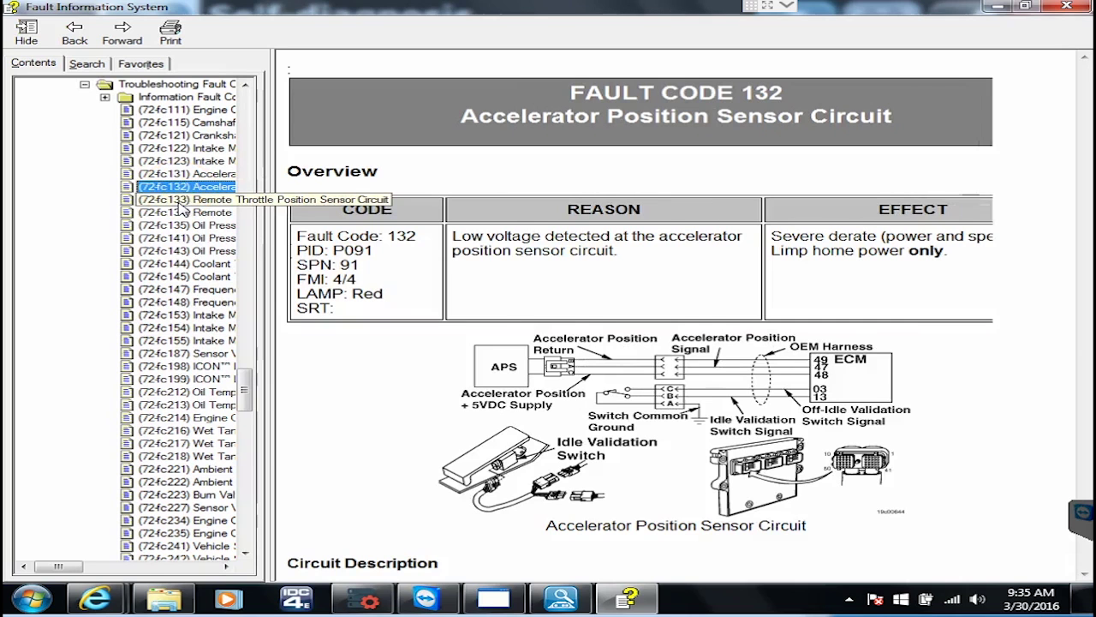
left_click(178, 199)
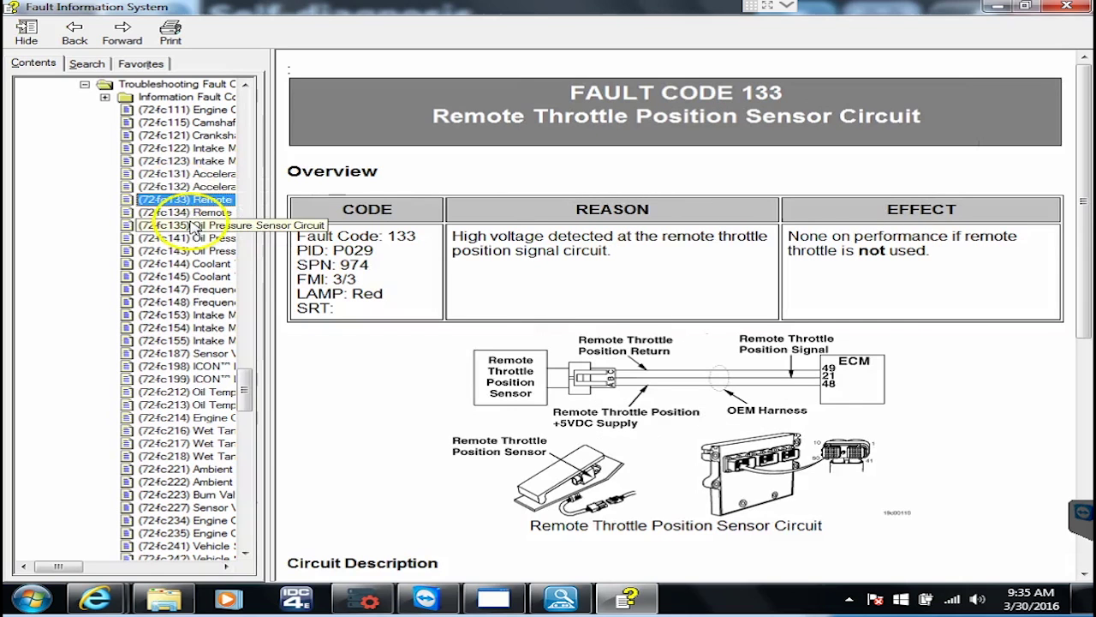
left_click(188, 212)
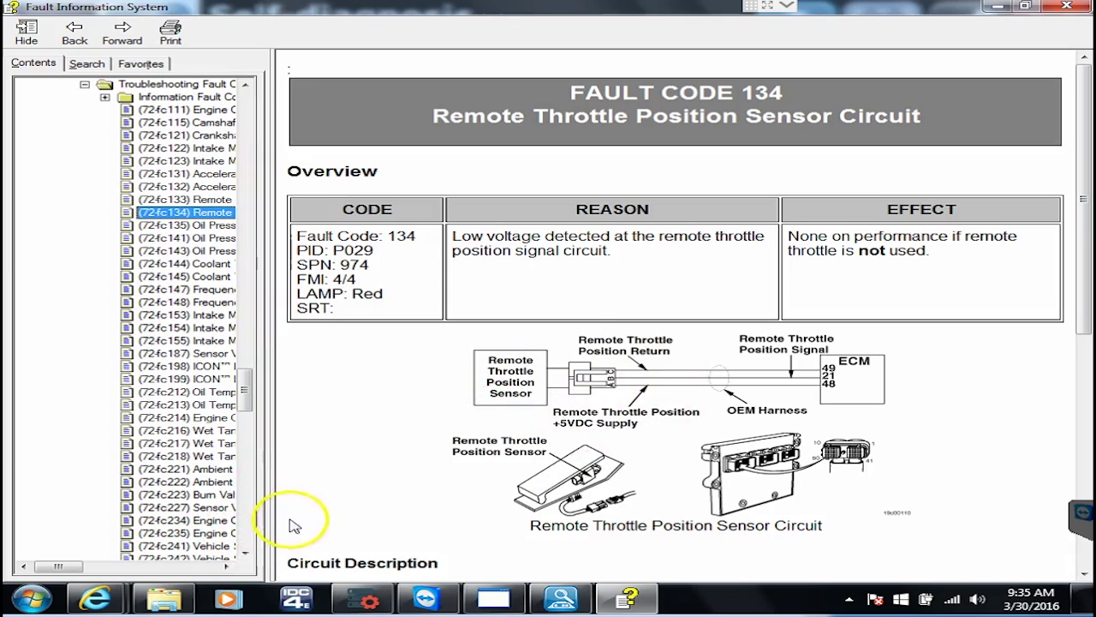
left_click(247, 535)
left_click(247, 535)
left_click(248, 535)
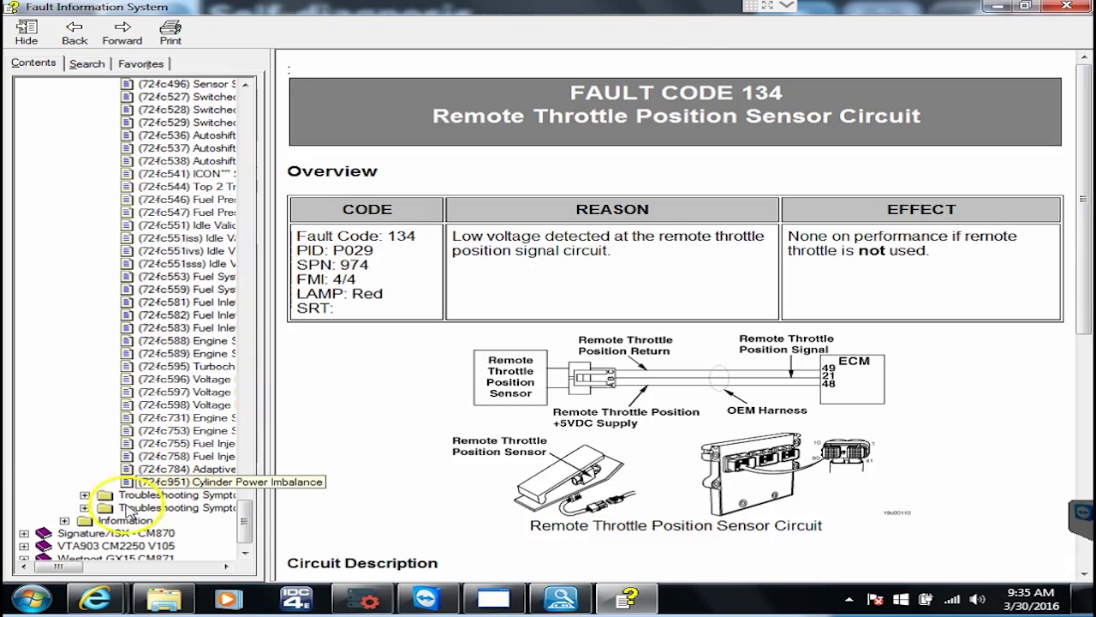
View fault code 784 under Signature/ISX - CM870, then collapse the expanded tree branches
left_click(24, 533)
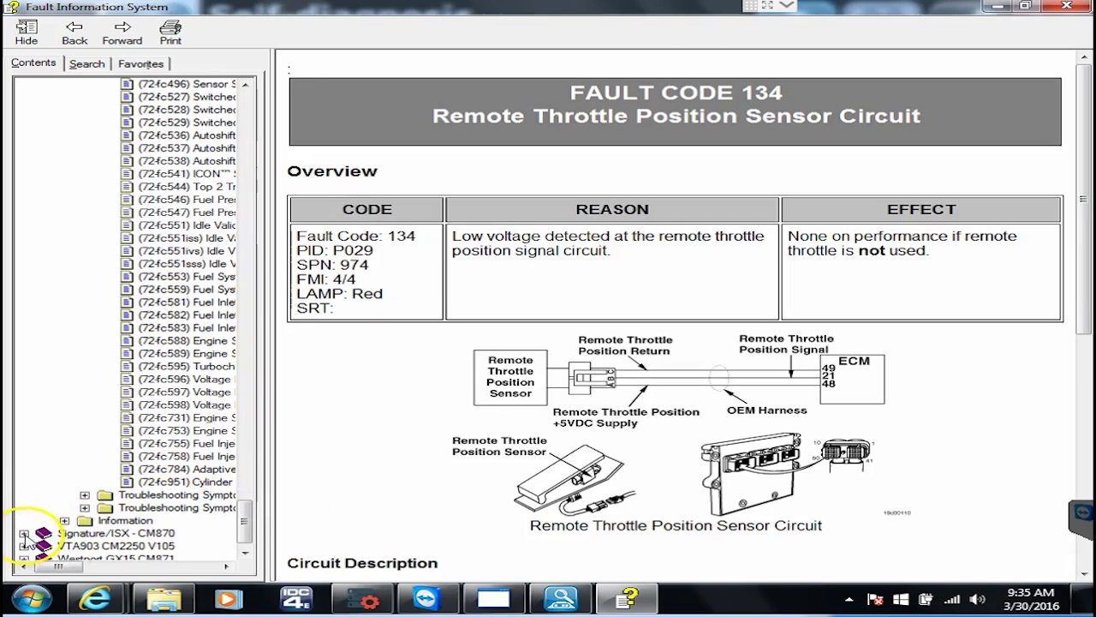
left_click(176, 469)
key("Left")
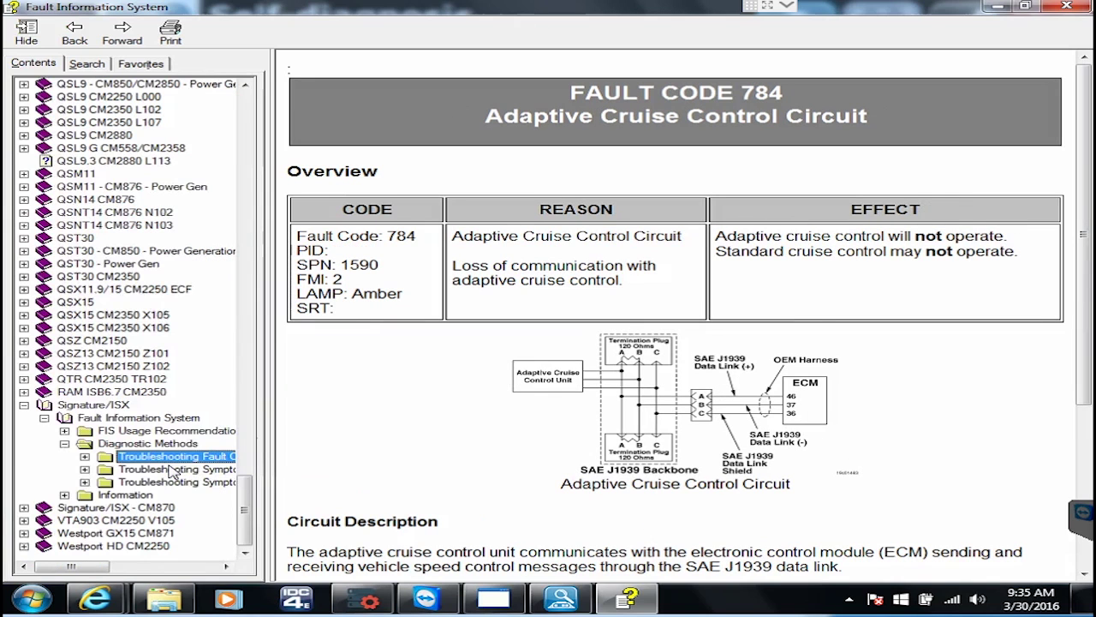
key("Left")
key("Left")
key("Left")
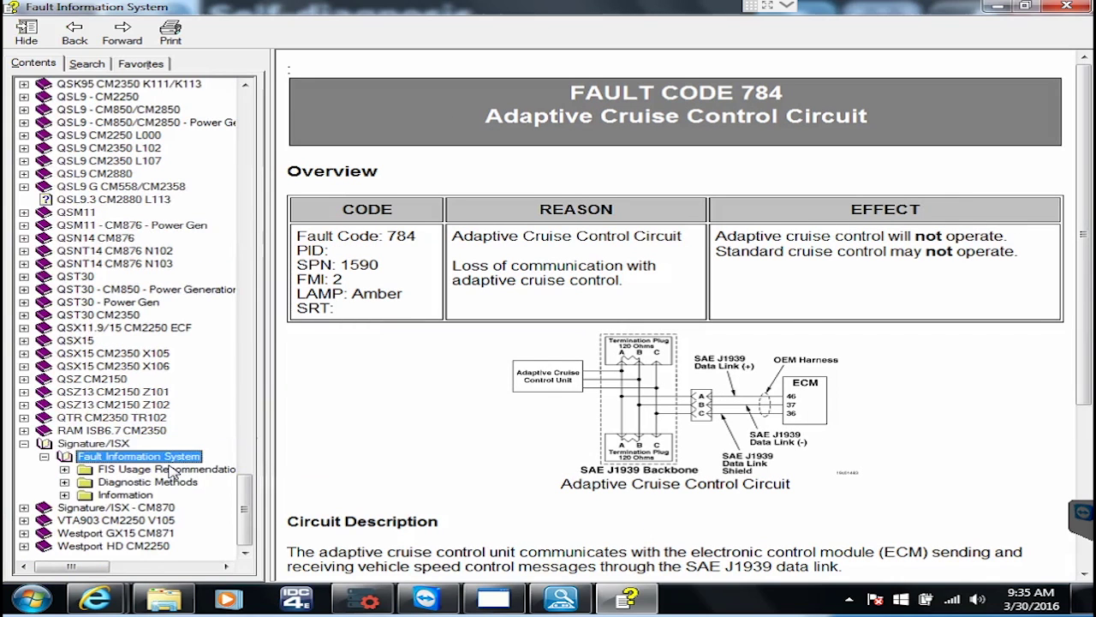
key("Left")
key("Left")
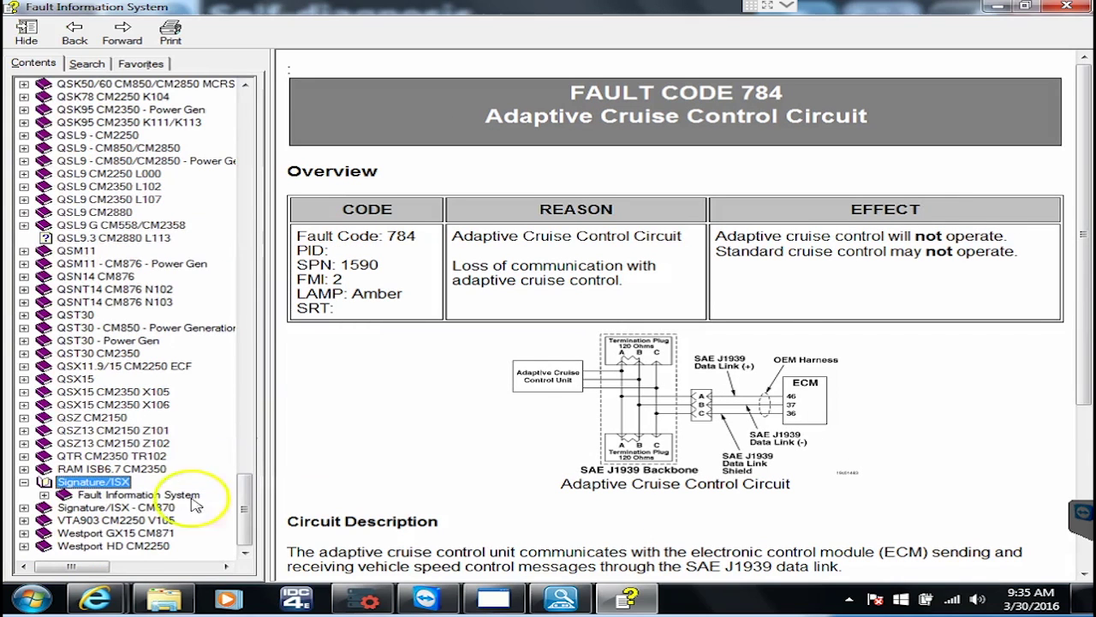
Expand Signature/ISX - CM870 Troubleshooting Fault Codes and scroll to the 2200-range codes
left_click(24, 507)
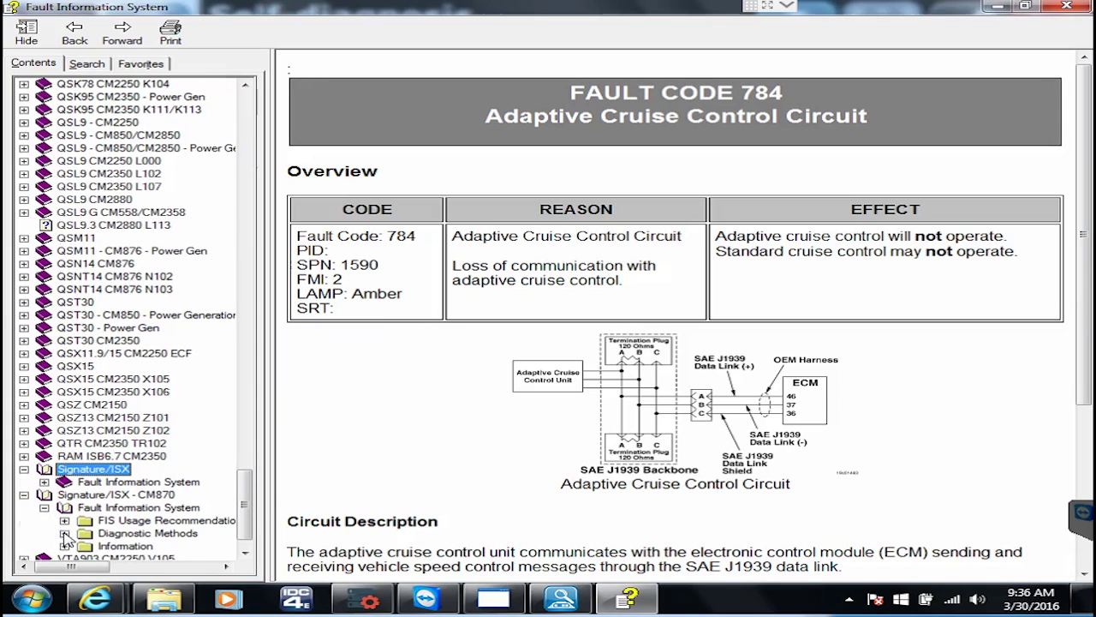
left_click(64, 532)
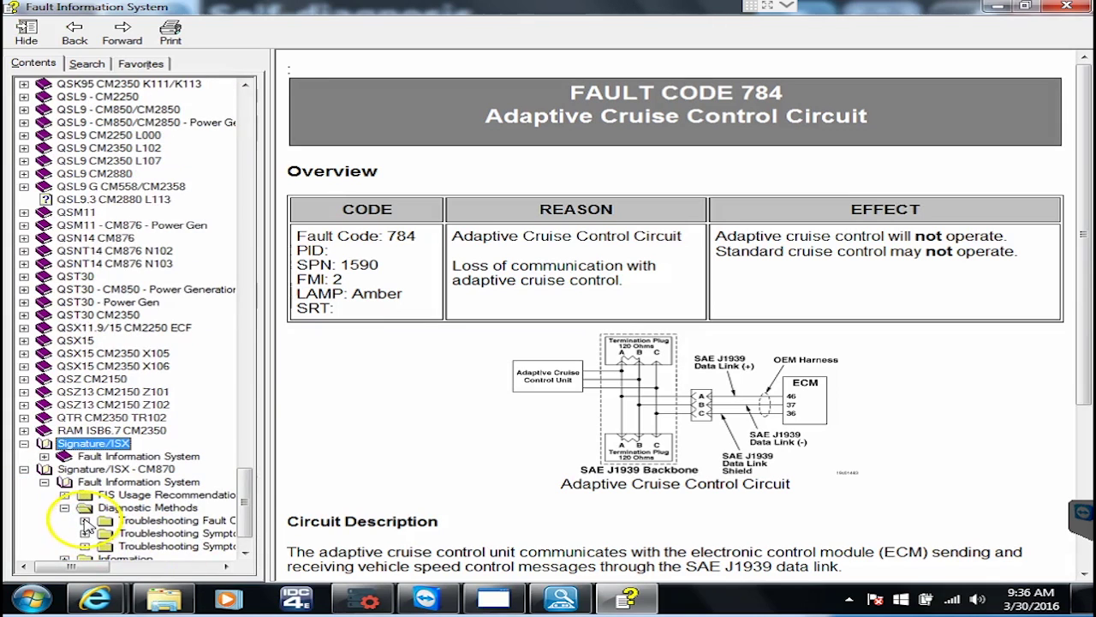
left_click(85, 520)
left_click(247, 520)
left_click(247, 519)
left_click(246, 520)
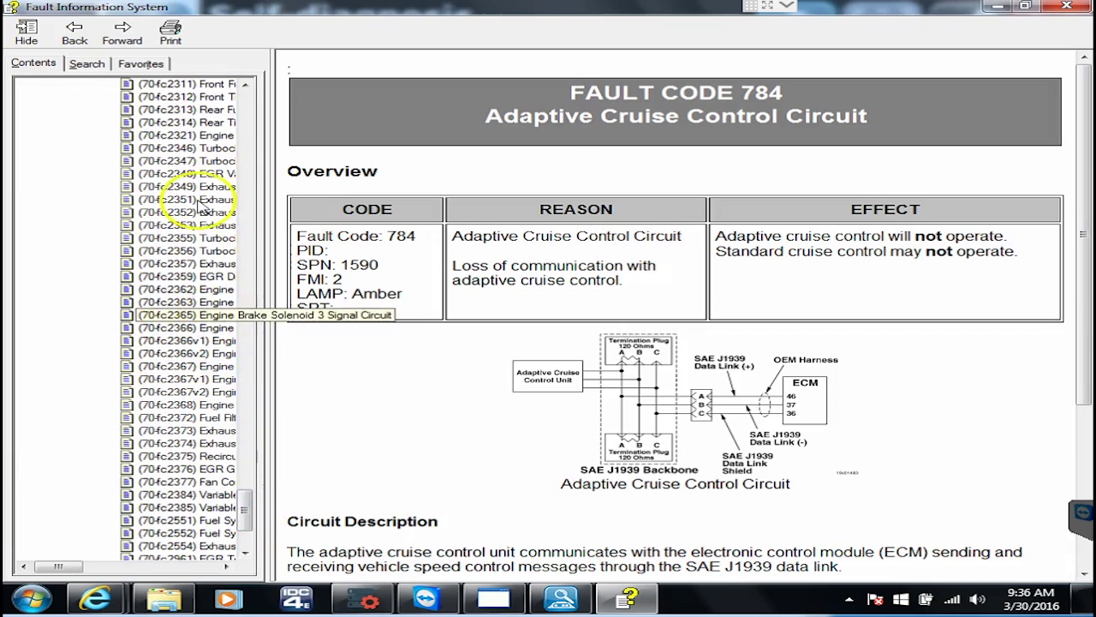
left_click(247, 112)
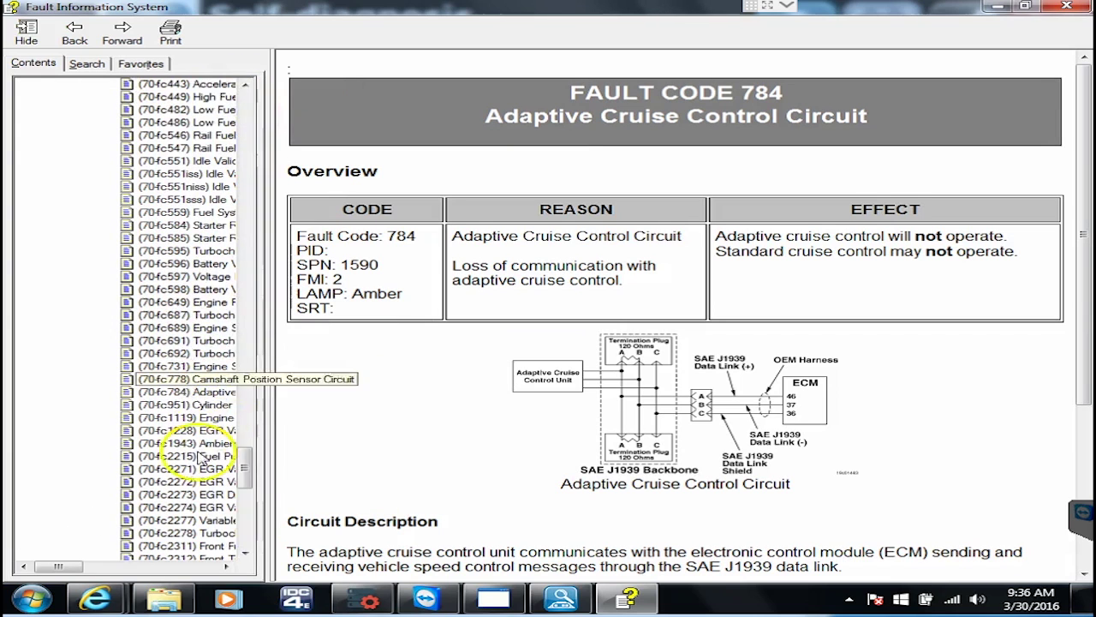
Open the Fault Code 2272 page and follow its troubleshooting through Guided Steps 1B and 1C
left_click(190, 483)
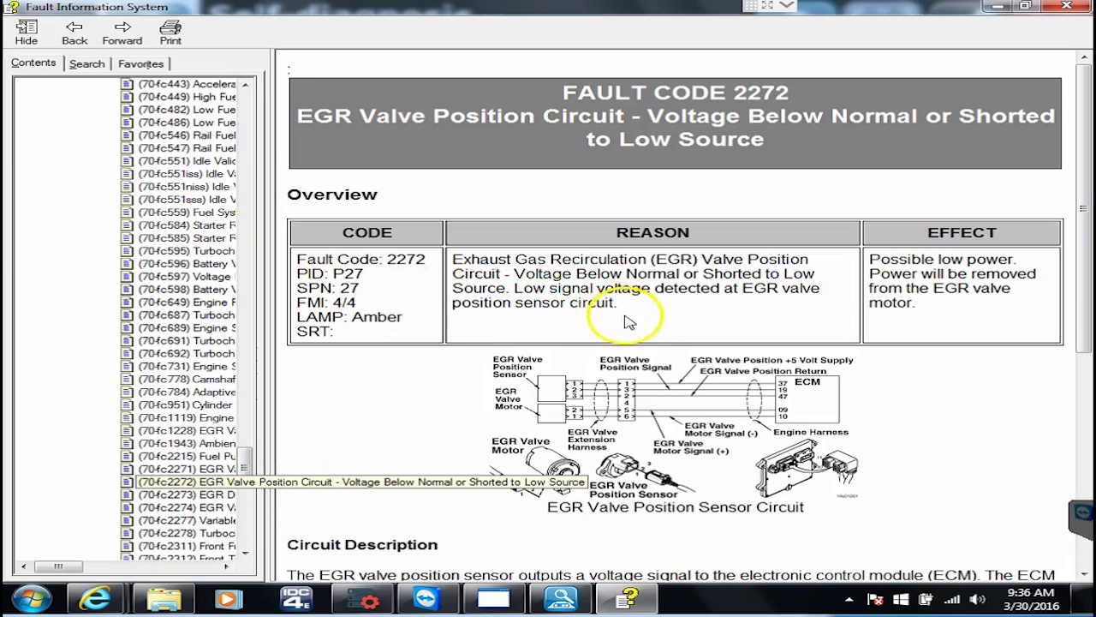
left_click(949, 390)
scroll(948, 390, "down", 1)
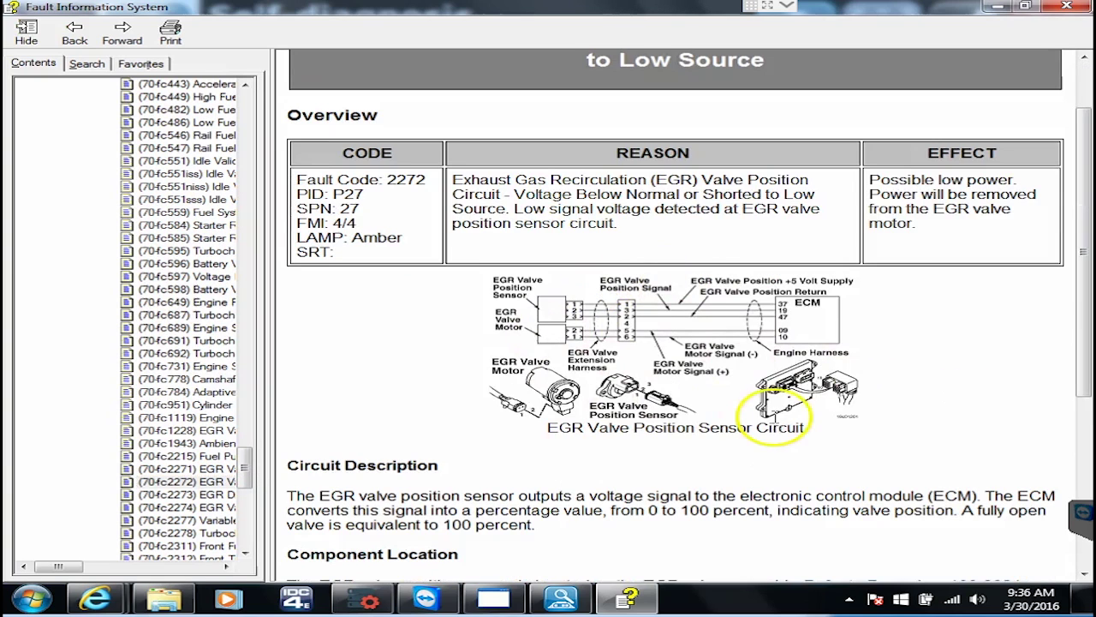
scroll(763, 418, "down", 4)
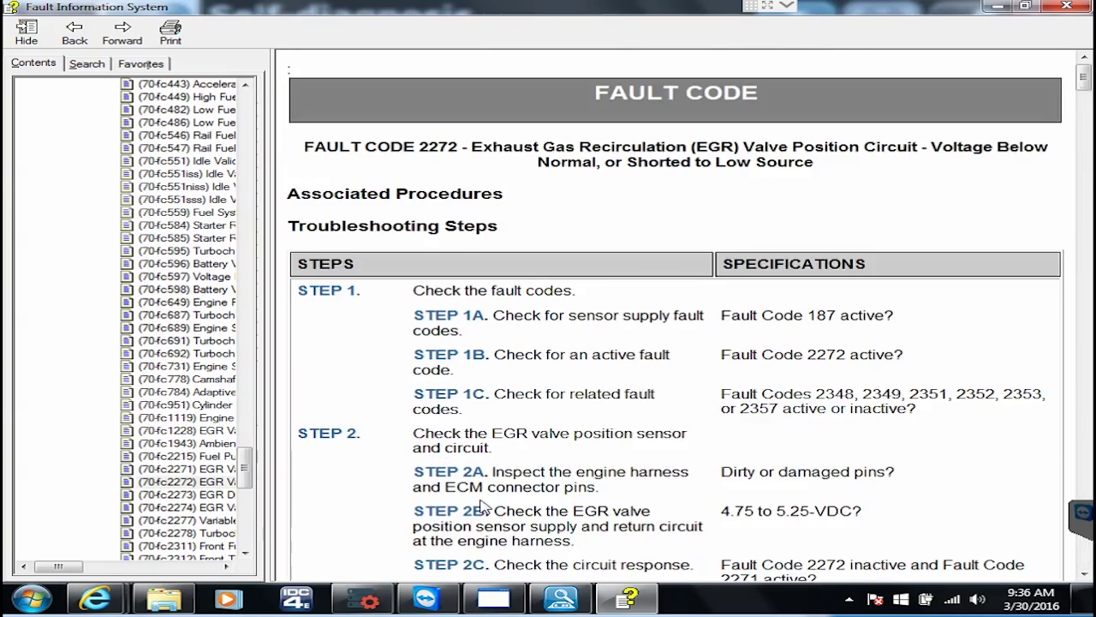
scroll(694, 423, "down", 3)
scroll(694, 423, "down", 6)
scroll(693, 424, "down", 3)
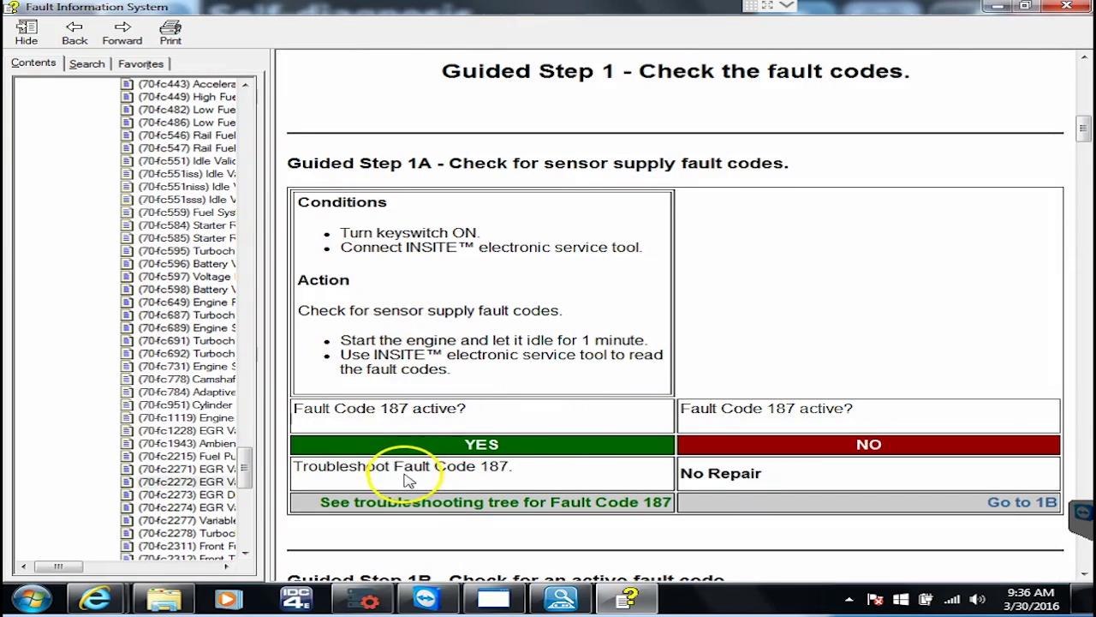
left_click(1023, 505)
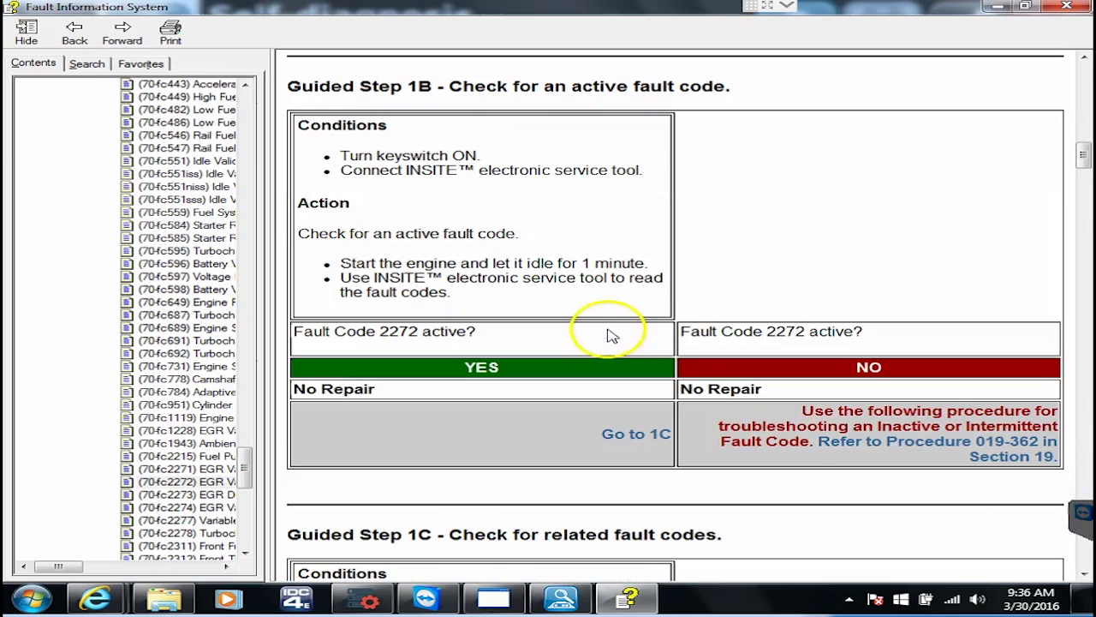
left_click(637, 437)
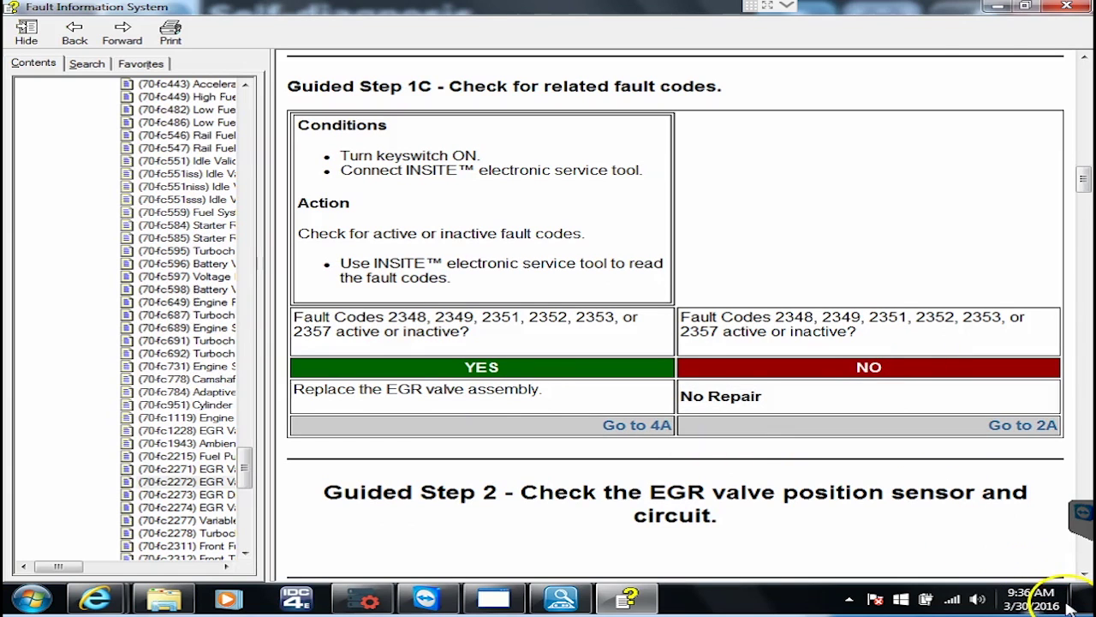
Close the Fault Information System manual and go up to the Manuals folder
left_click(1067, 6)
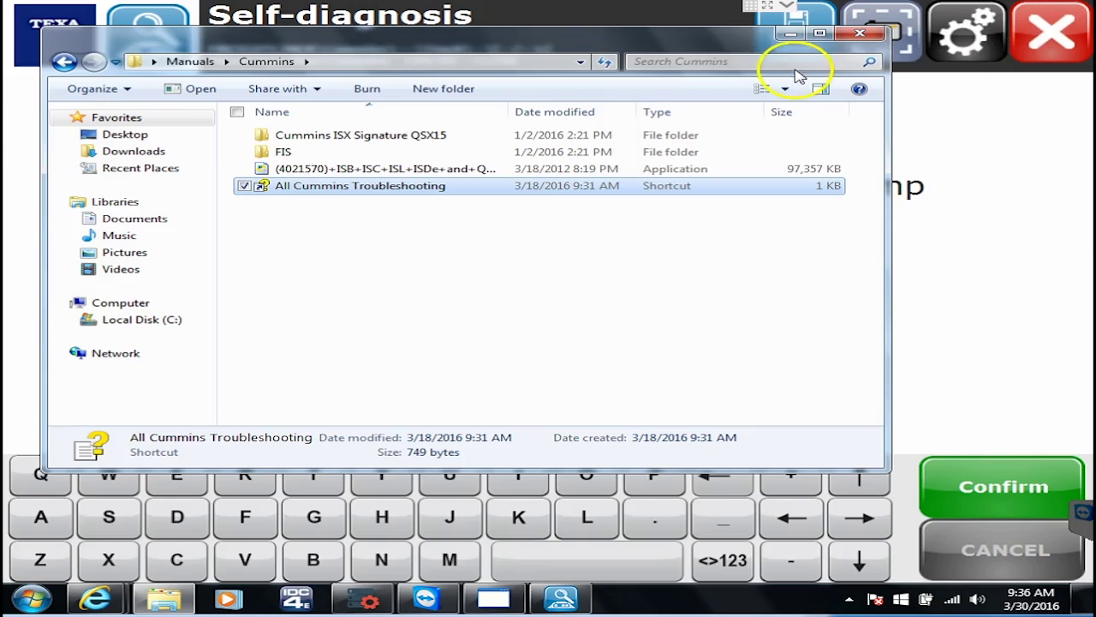
left_click(191, 61)
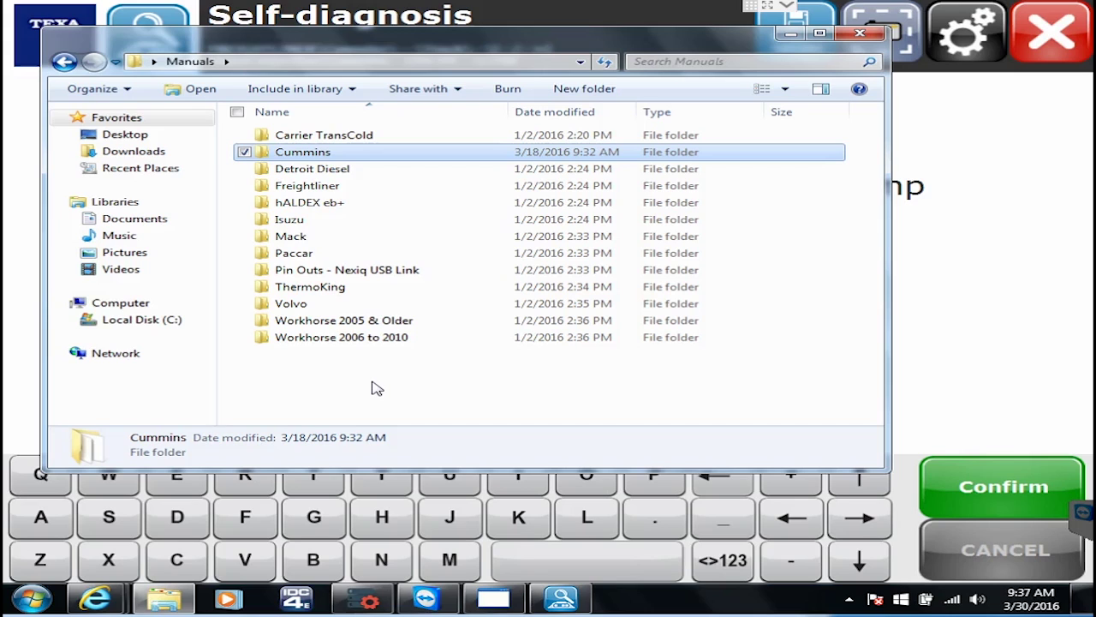
Minimize Explorer, confirm the 2272 error code, and select Coolant level low in the faults list
left_click(787, 38)
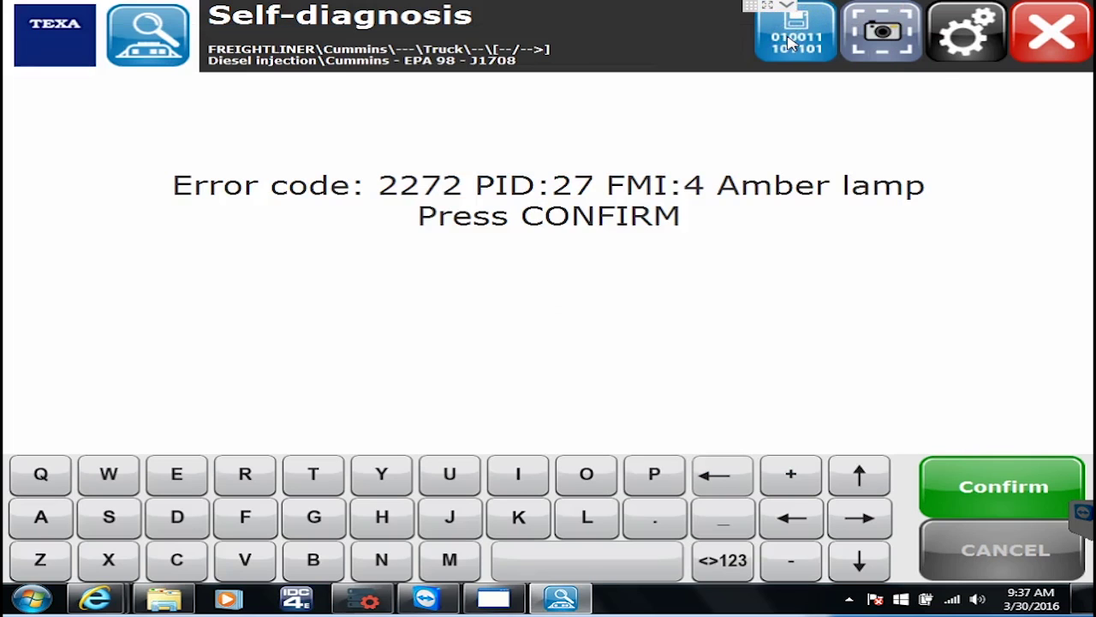
left_click(1000, 486)
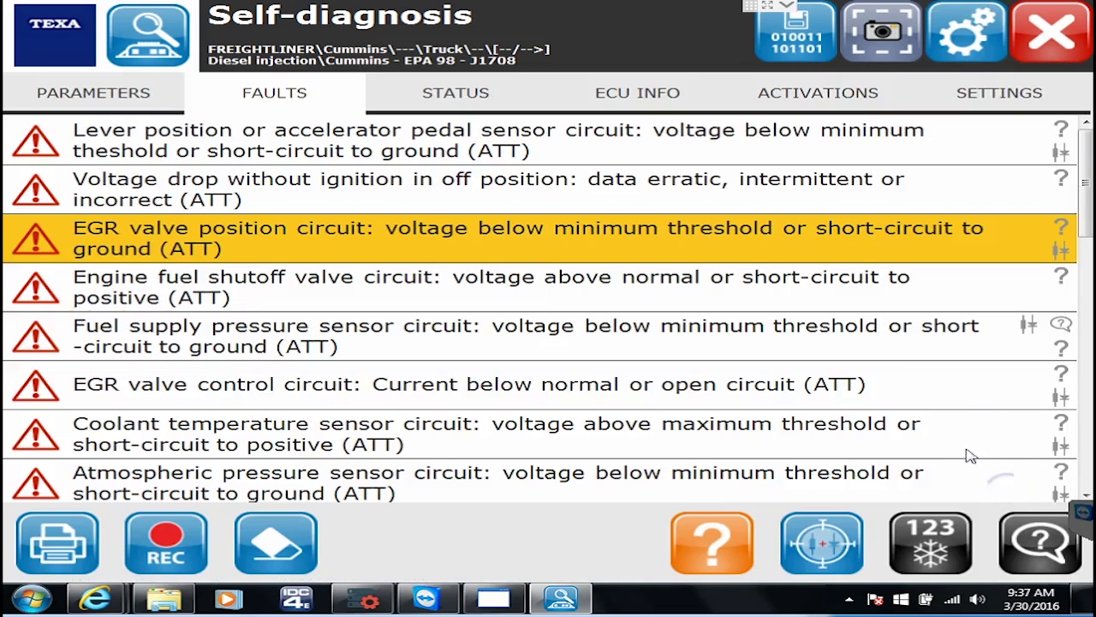
left_click(36, 137)
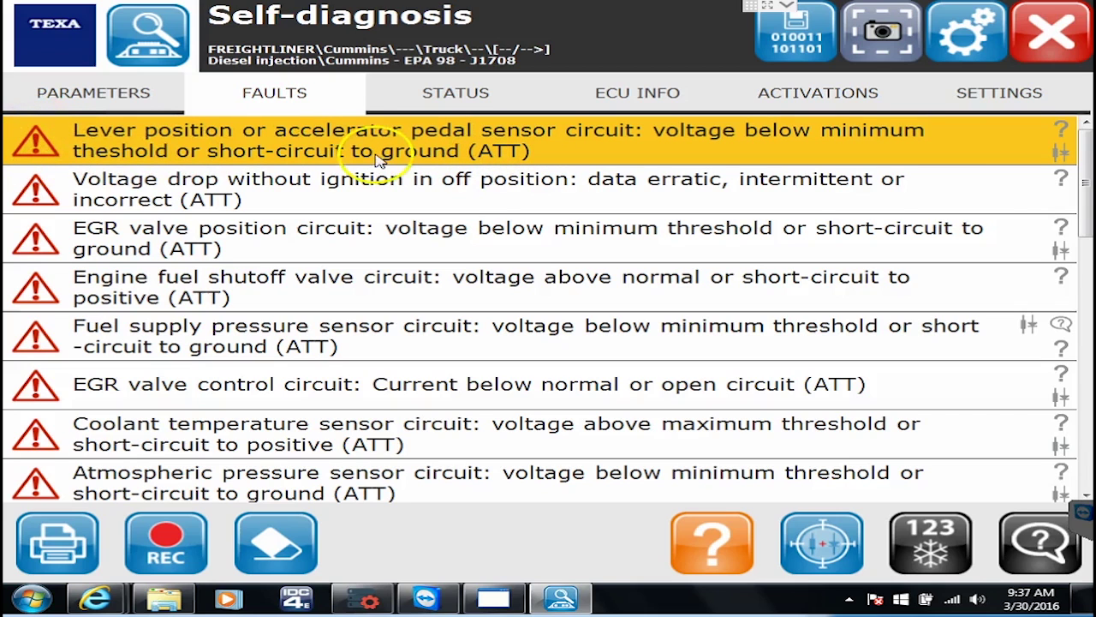
left_click_drag(1085, 184, 1085, 432)
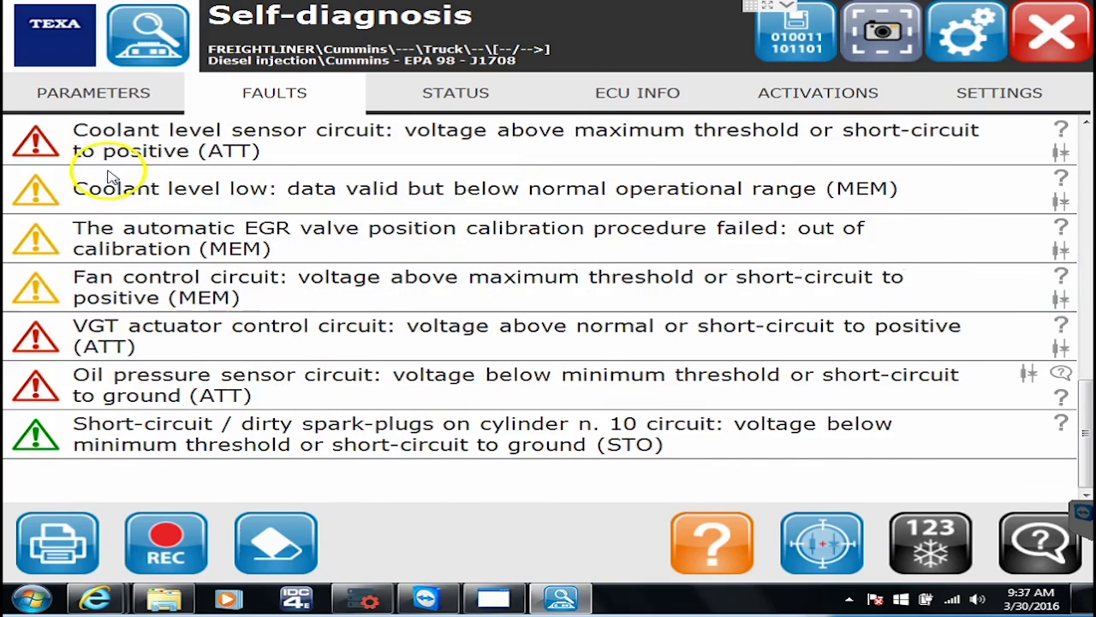
left_click(69, 190)
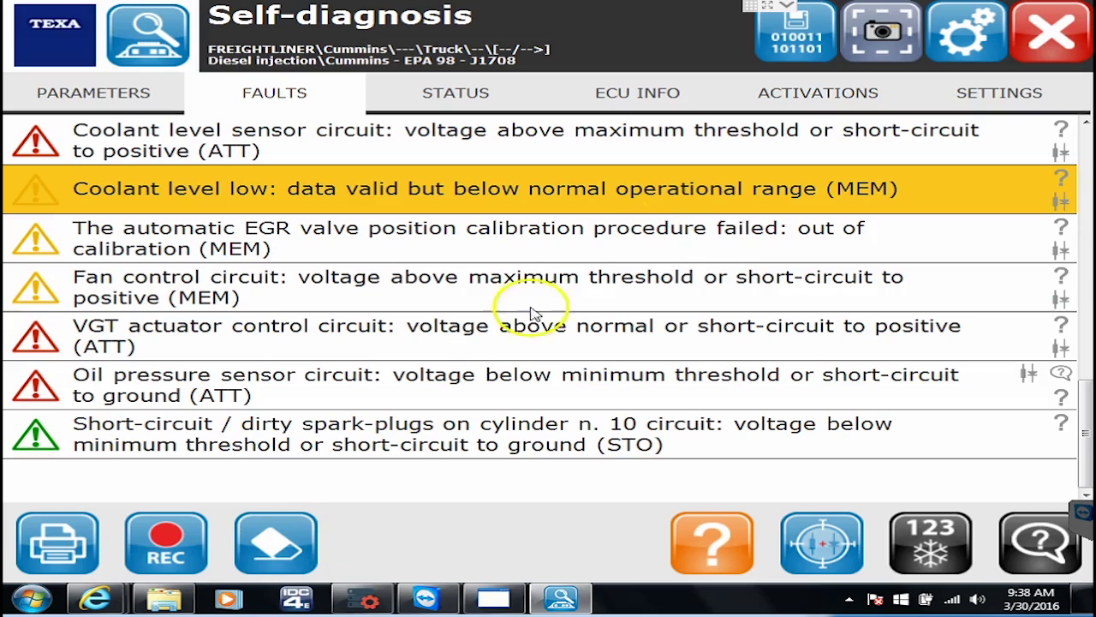
Select Error memory clearing under ACTIVATIONS, then show the FAULTS list from the top
left_click(793, 92)
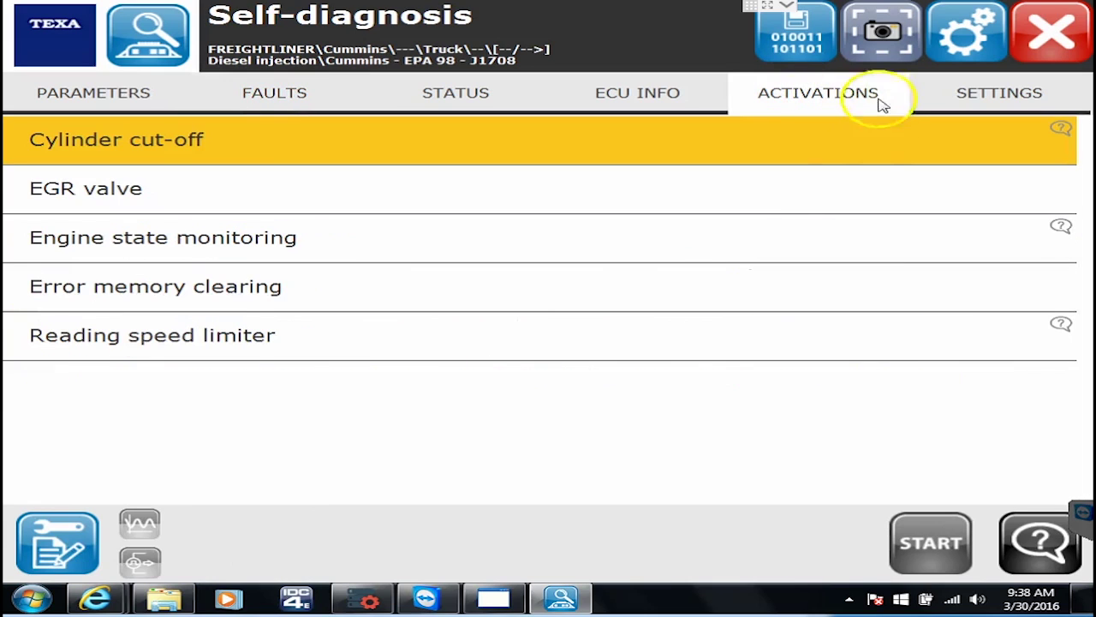
left_click(201, 289)
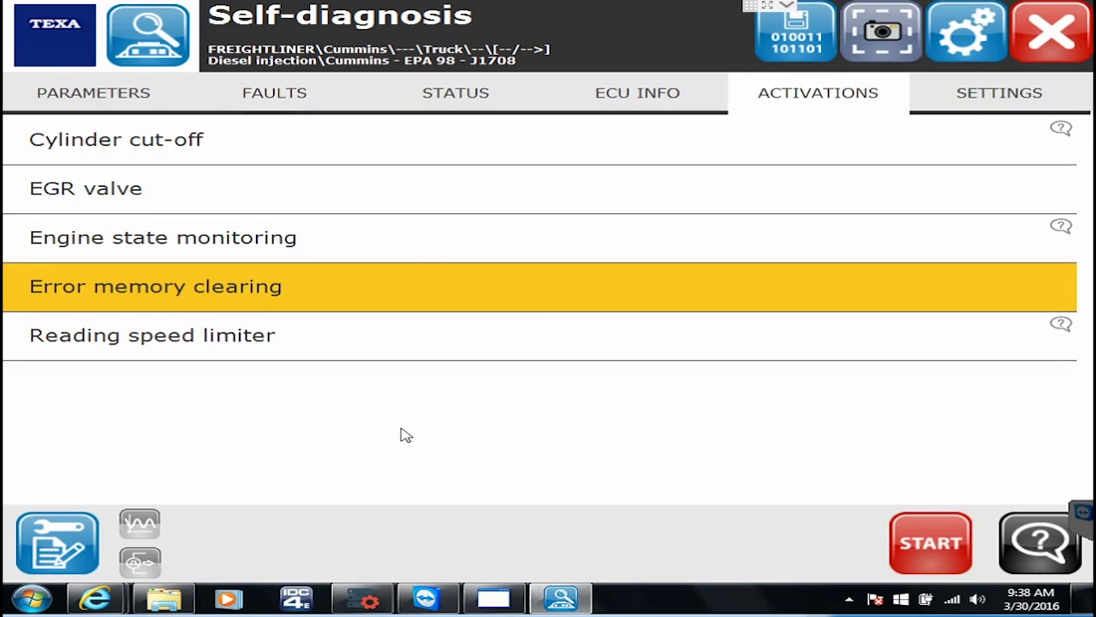
left_click(291, 94)
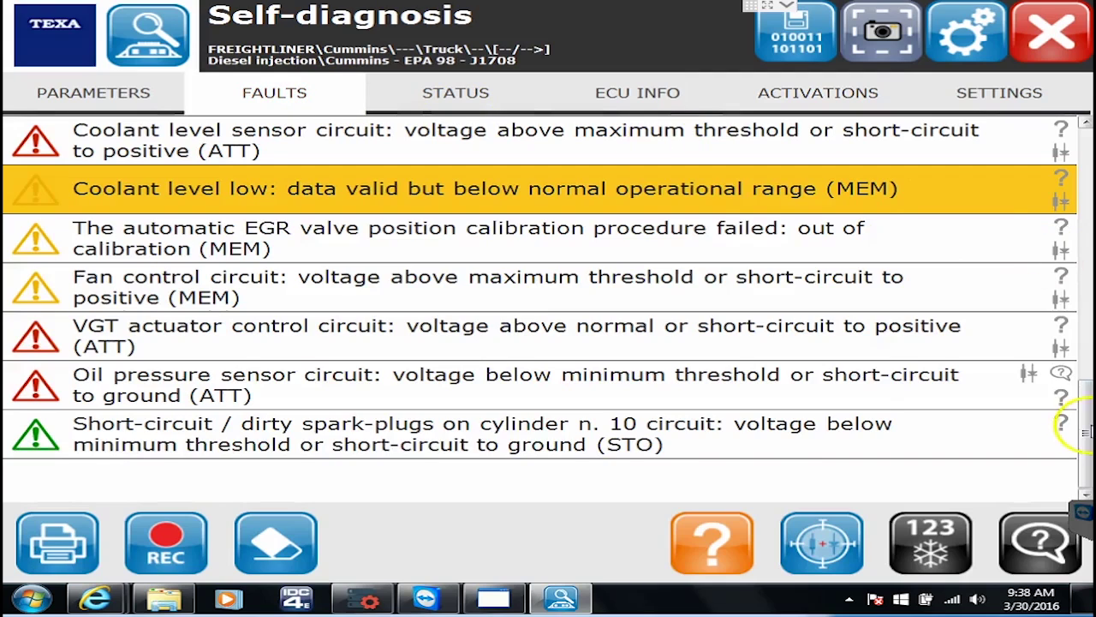
left_click(1085, 431)
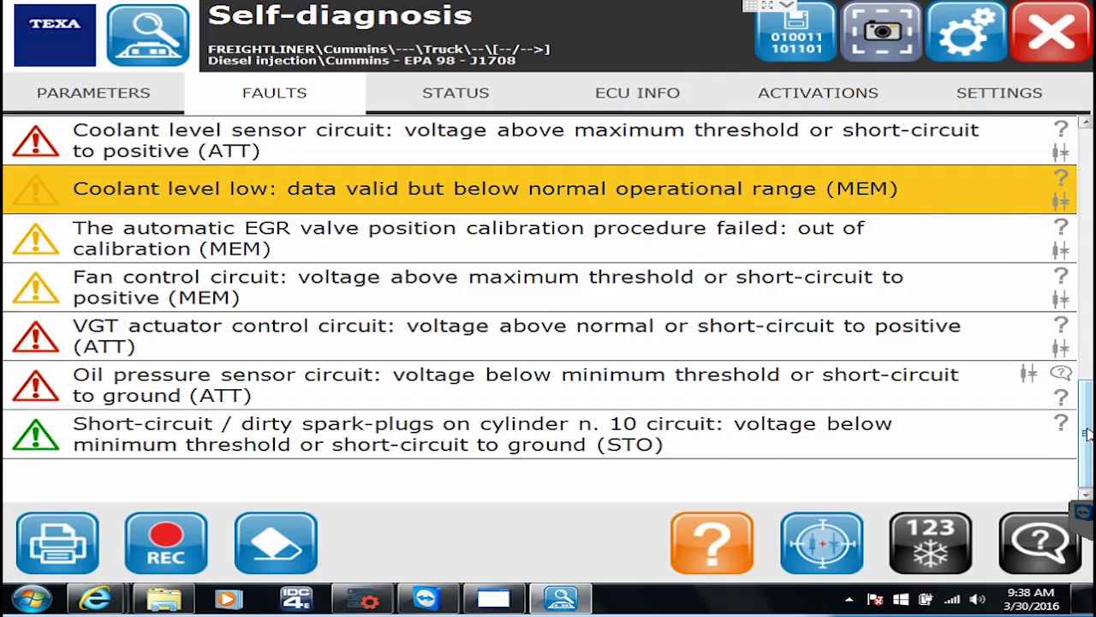
left_click_drag(1085, 432, 1084, 154)
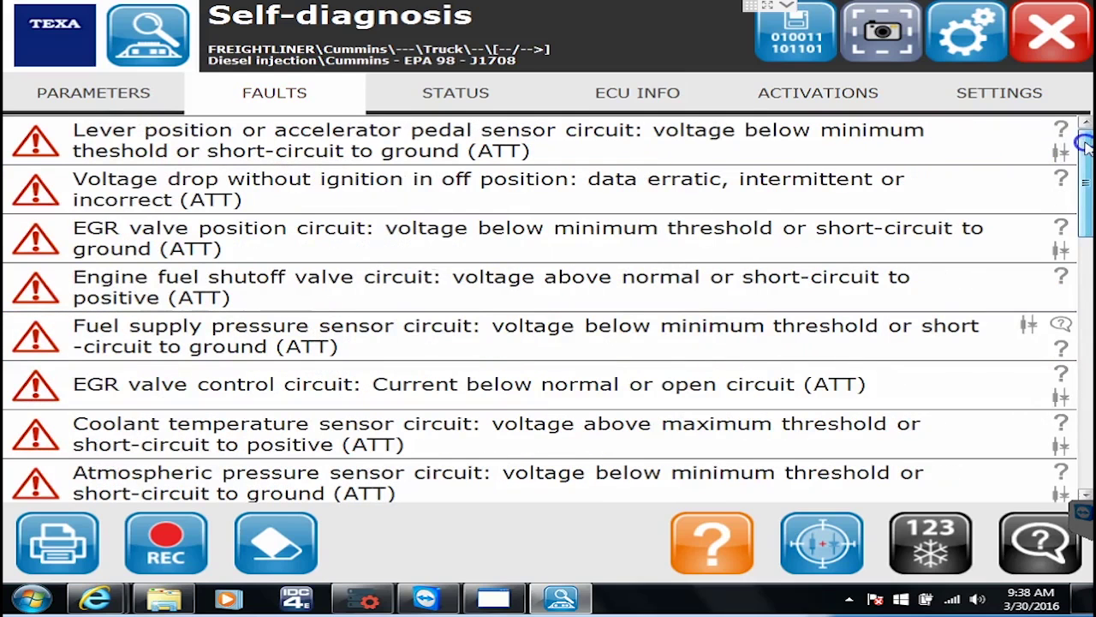
Open the Voltage drop without ignition fault, check DTC Solutions, and return to Self-diagnosis
left_click(227, 197)
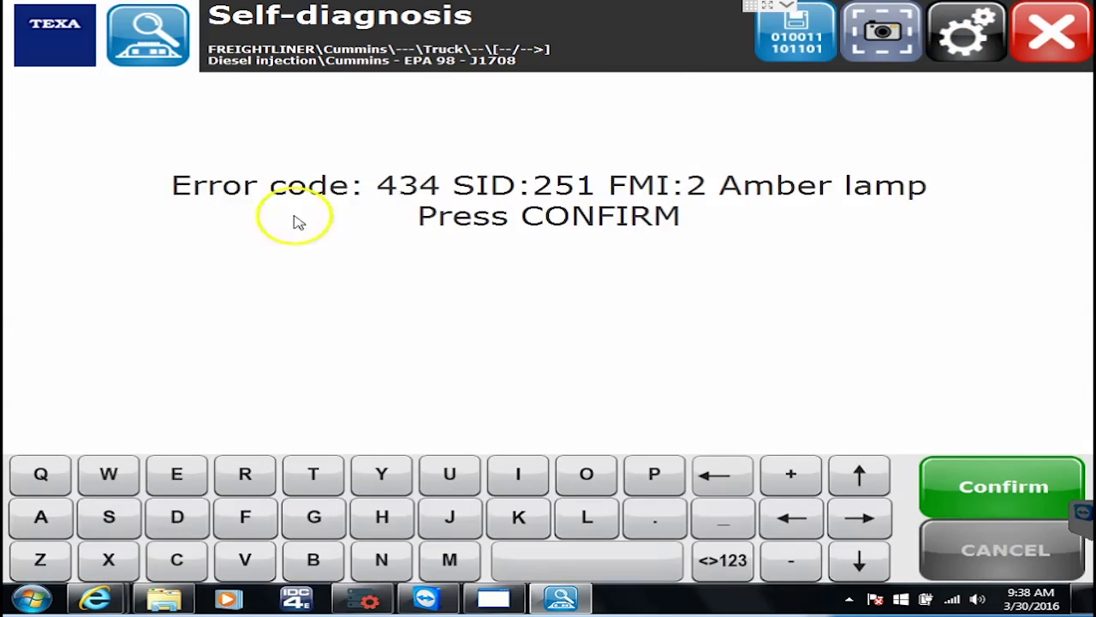
left_click(361, 599)
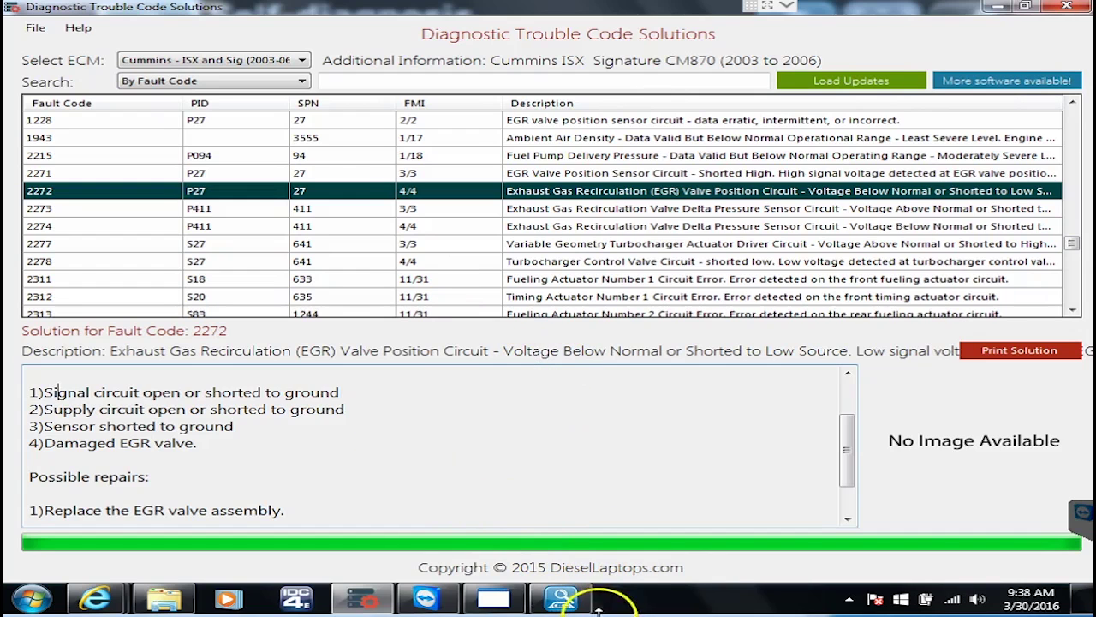
mouse_move(568, 593)
left_click(638, 565)
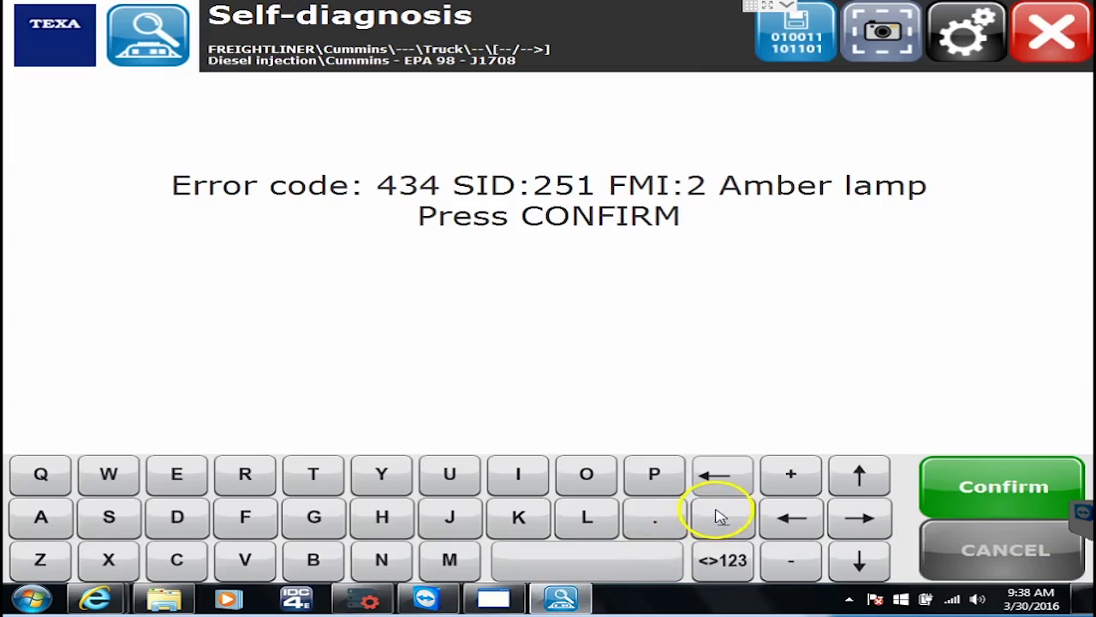